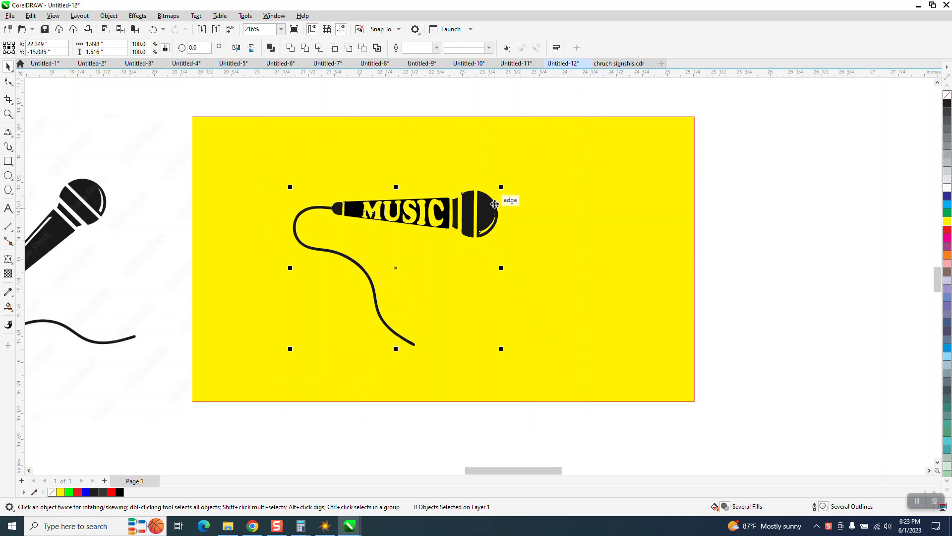
# Rotate the MUSIC microphone about 40.6 degrees counterclockwise so it slants like the original bitmap microphone.
pyautogui.click(395, 267)
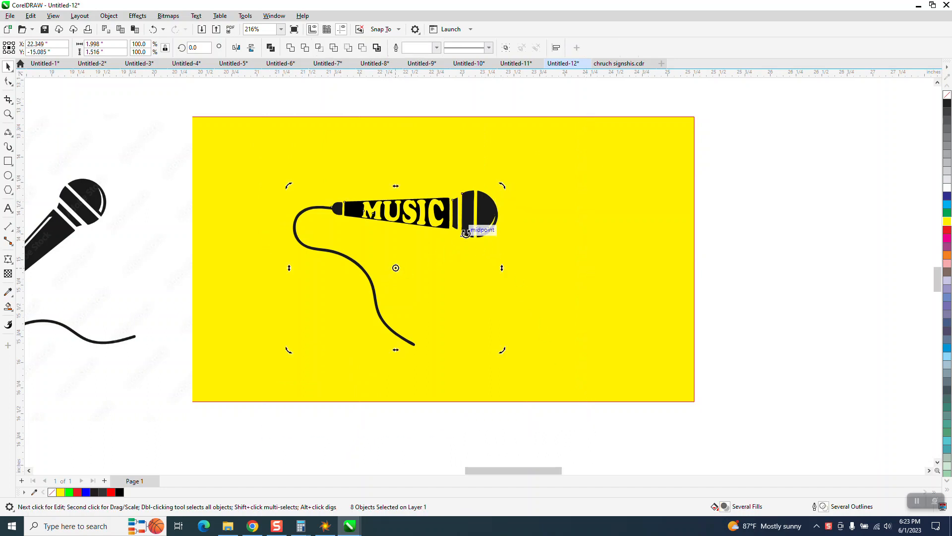
pyautogui.moveTo(501, 187); pyautogui.dragTo(420, 149)
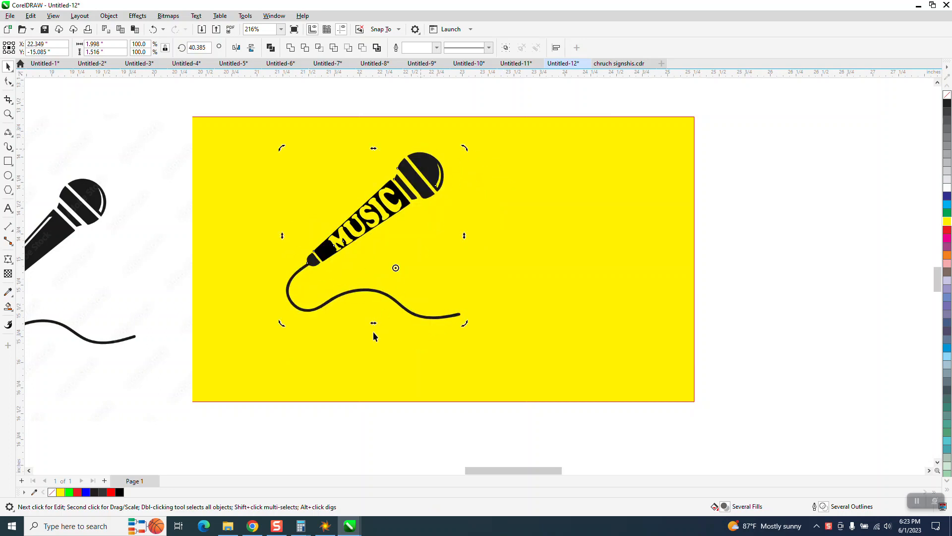
pyautogui.scroll(-1, 355, 391)
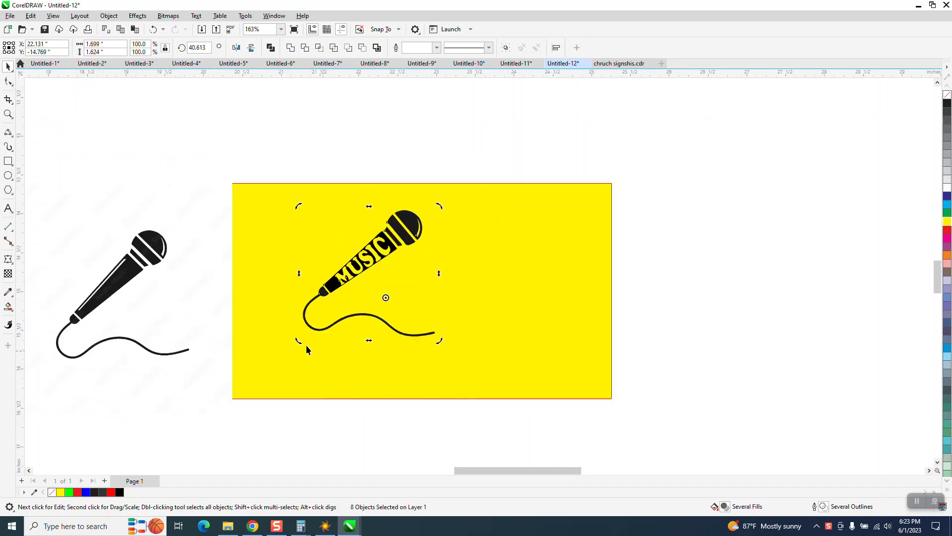
# Move the MUSIC microphone to the left end of the yellow rectangle and place the bitmap microphone just right of it.
pyautogui.click(139, 273)
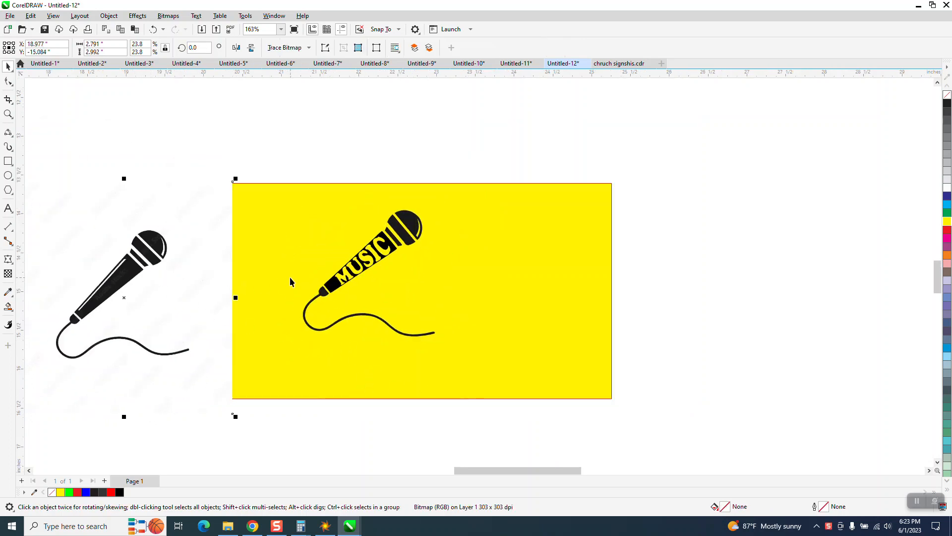
pyautogui.scroll(-1, 290, 282)
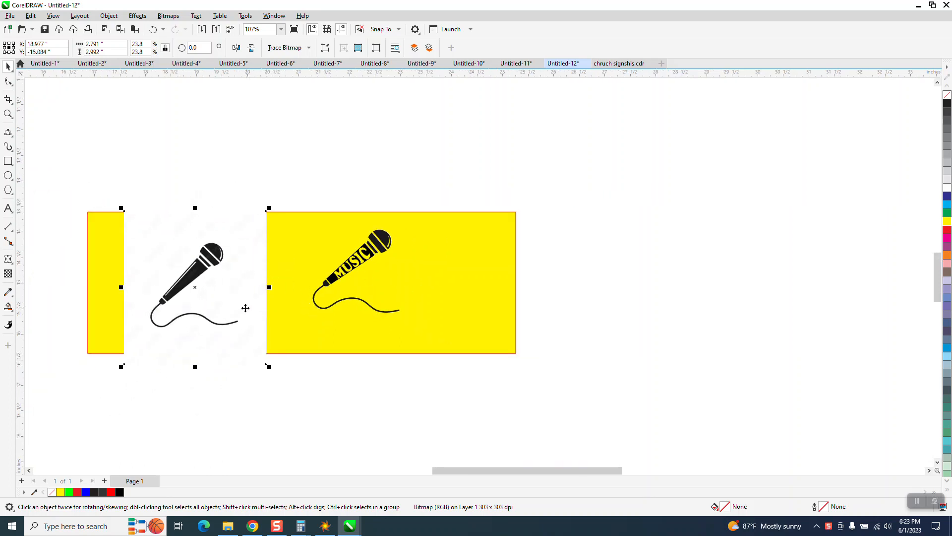
pyautogui.moveTo(196, 294); pyautogui.dragTo(450, 291)
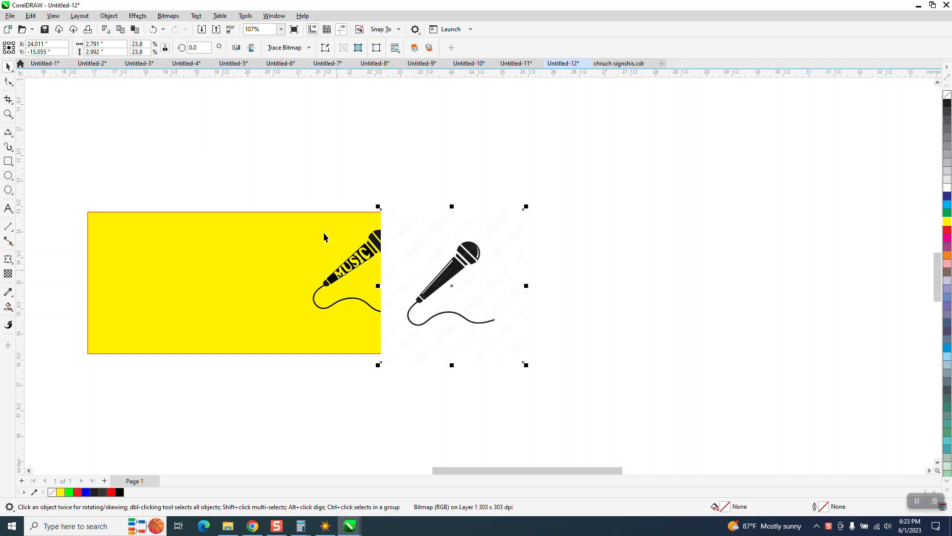
pyautogui.moveTo(301, 211); pyautogui.dragTo(408, 342)
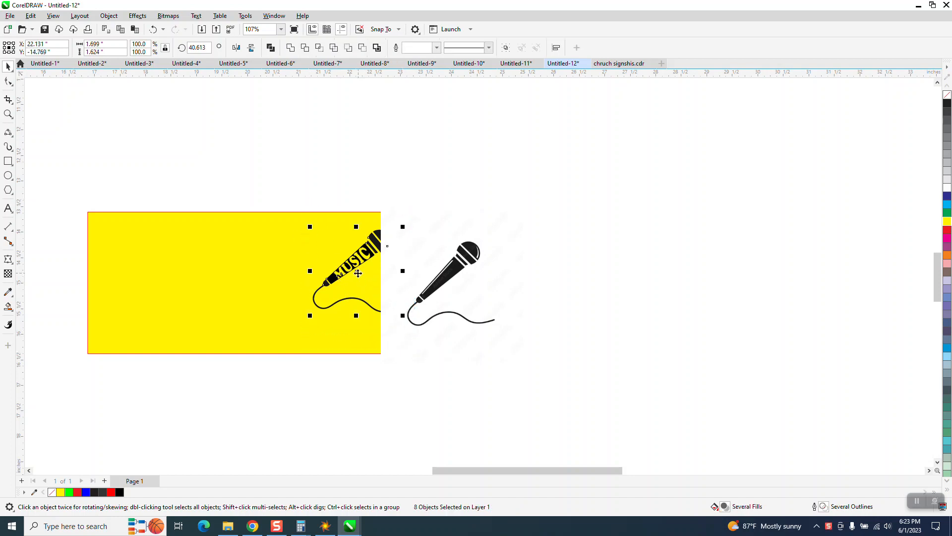
pyautogui.moveTo(331, 270); pyautogui.dragTo(127, 286)
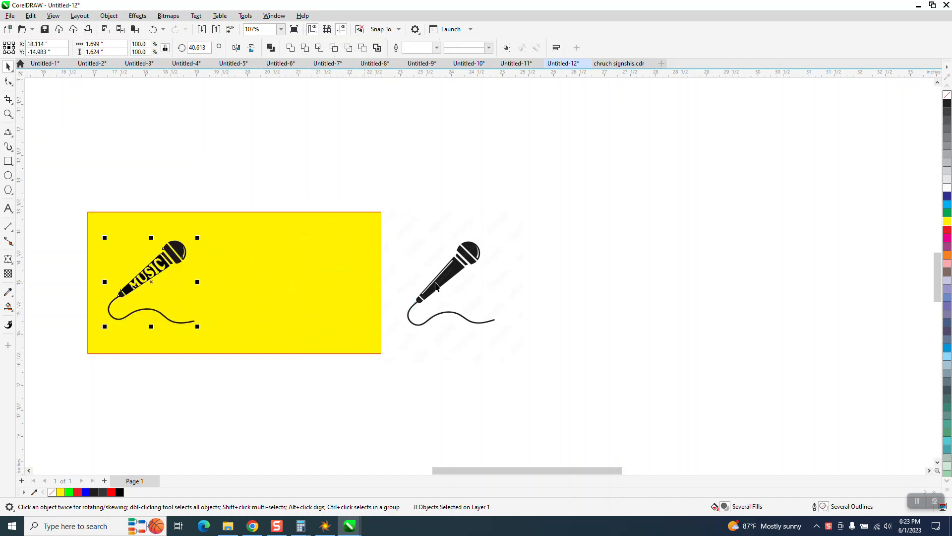
pyautogui.moveTo(437, 287); pyautogui.dragTo(258, 279)
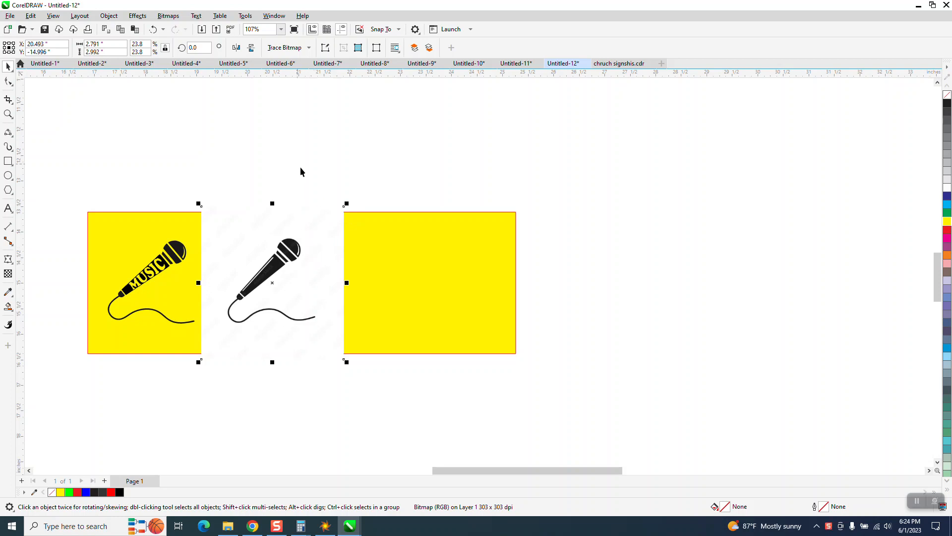
# Outline-trace the bitmap microphone as Clipart, and move the traced group right onto the empty yellow area.
pyautogui.click(308, 48)
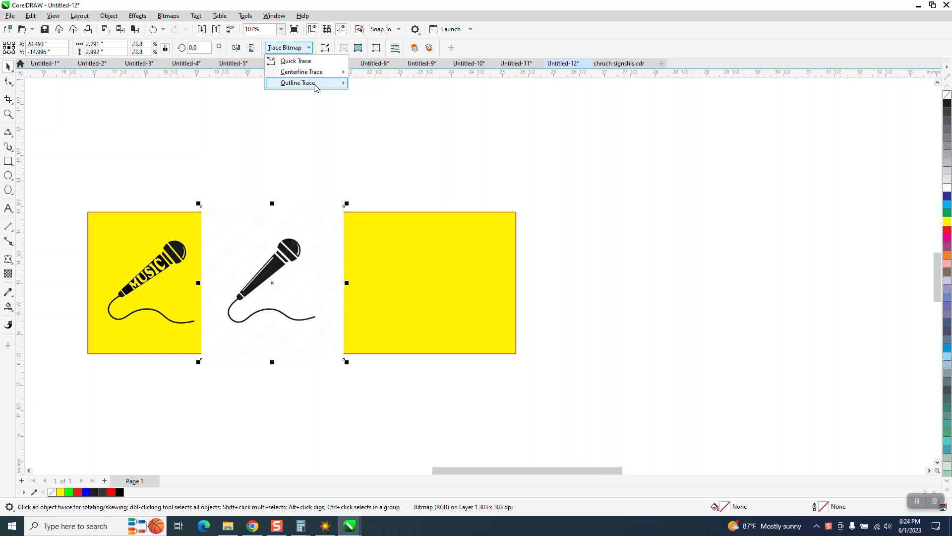
pyautogui.moveTo(318, 82)
pyautogui.click(379, 118)
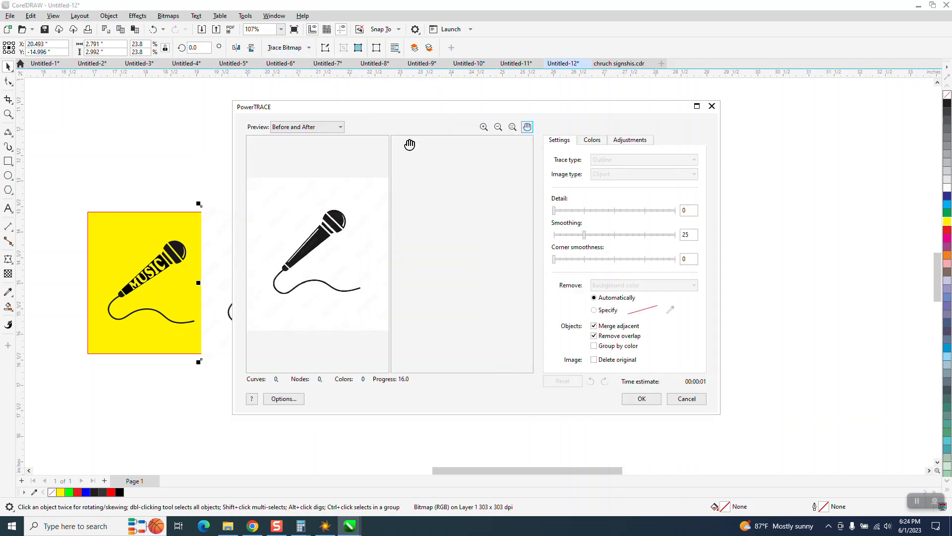
pyautogui.click(641, 399)
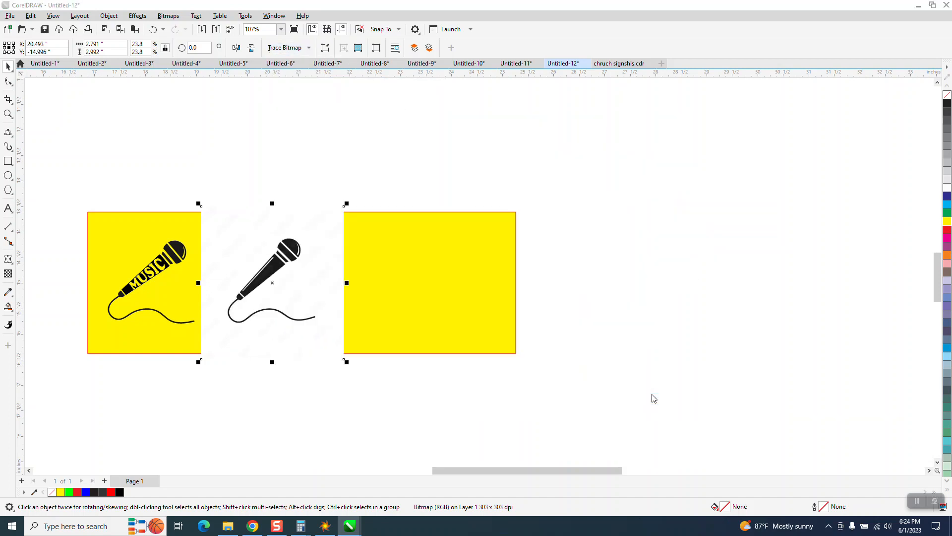
pyautogui.press('Right')
pyautogui.press('Right')
pyautogui.press('Right')
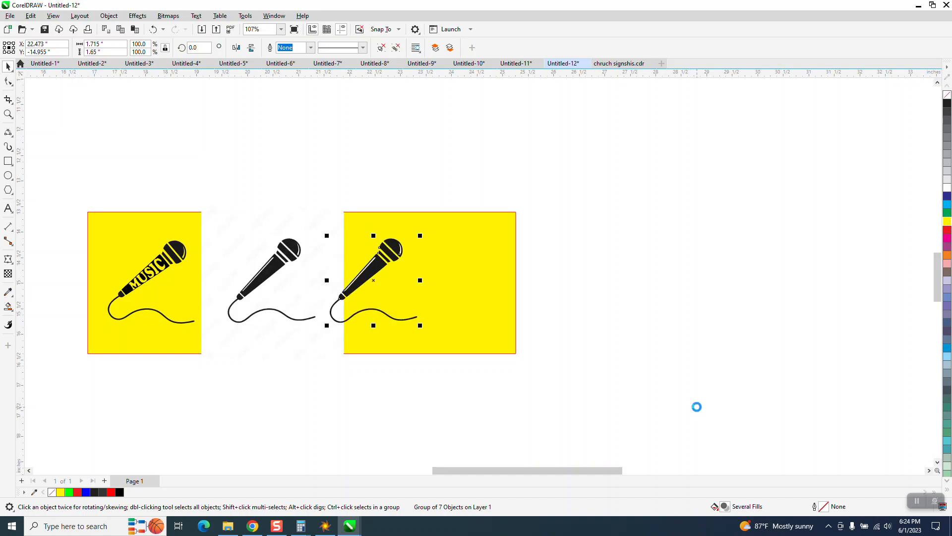
# Ungroup the traced microphone and clear the selection.
pyautogui.click(7, 114)
pyautogui.moveTo(342, 206); pyautogui.dragTo(629, 361)
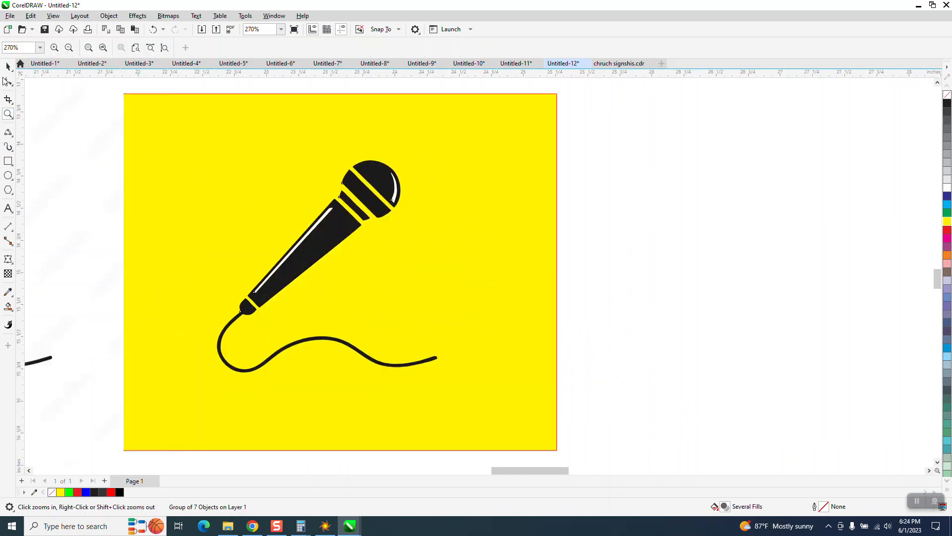
pyautogui.click(8, 65)
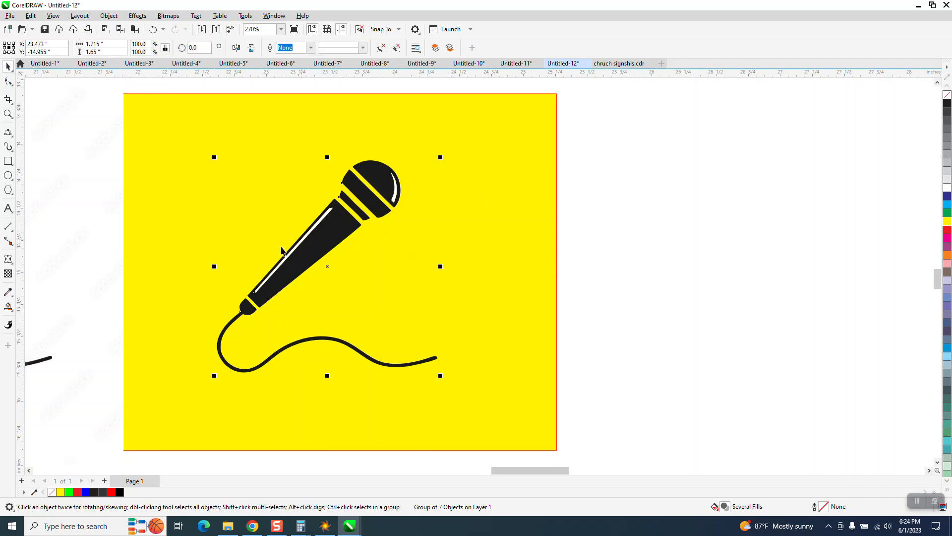
pyautogui.click(109, 16)
pyautogui.moveTo(130, 189)
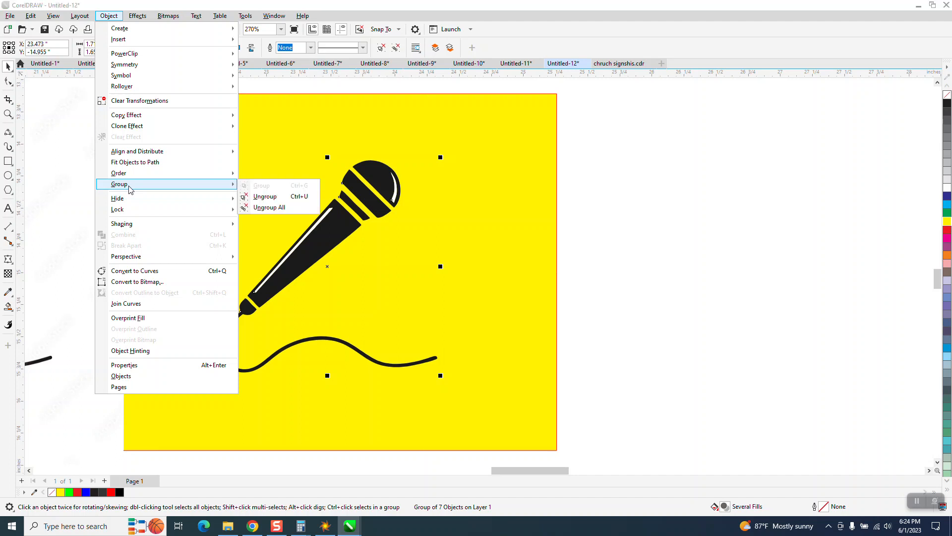
pyautogui.click(271, 194)
pyautogui.click(701, 202)
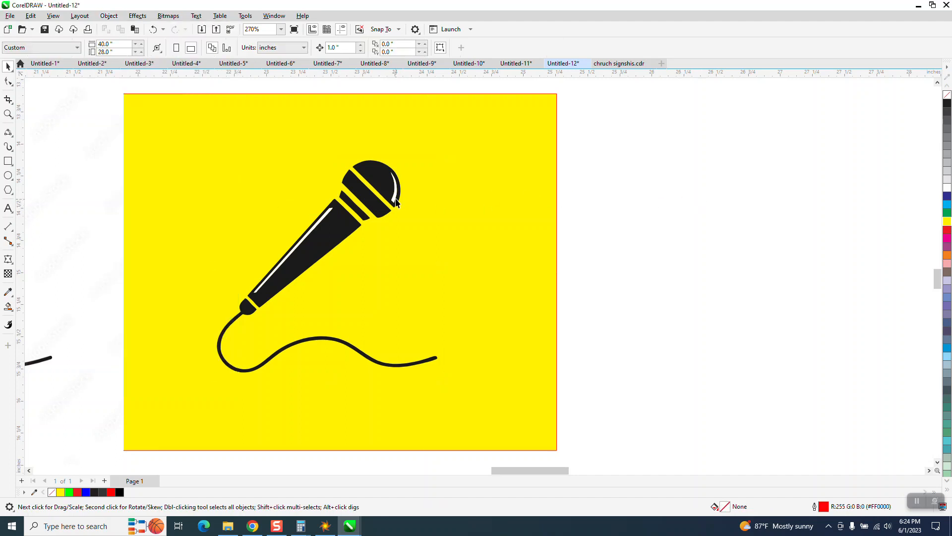
# Delete the white highlight shapes from the traced microphone's head and handle.
pyautogui.click(395, 201)
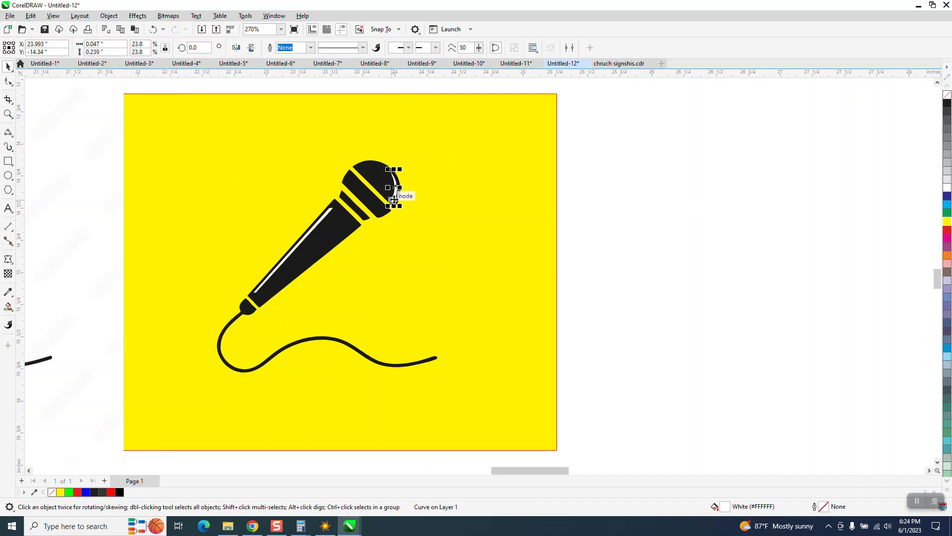
pyautogui.press('Delete')
pyautogui.click(329, 218)
pyautogui.press('Delete')
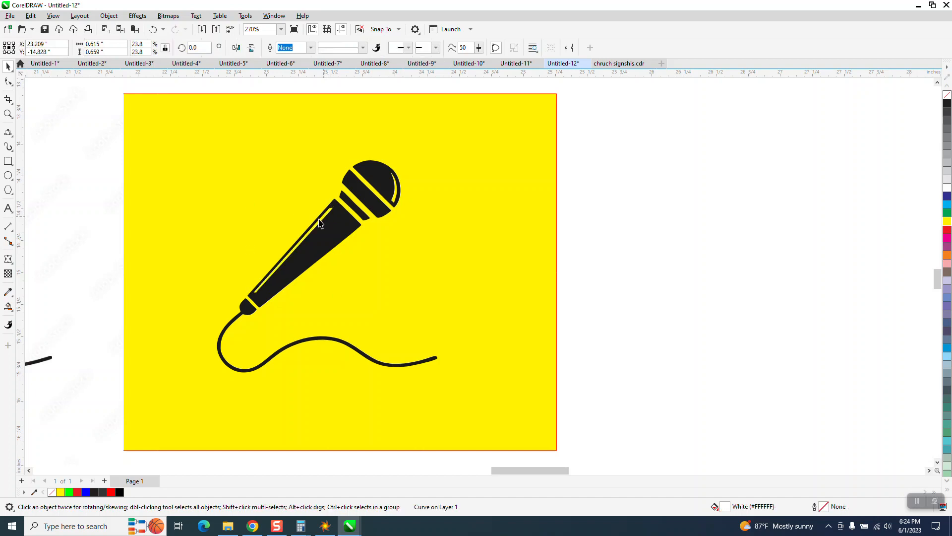
# Select all the traced microphone parts and rotate them clockwise to about 317.3 degrees so the handle lies roughly horizontal.
pyautogui.scroll(-2, 316, 218)
pyautogui.moveTo(190, 157)
pyautogui.mouseDown()
pyautogui.moveTo(440, 355)
pyautogui.moveTo(221, 234)
pyautogui.moveTo(180, 159)
pyautogui.mouseUp()
pyautogui.moveTo(209, 128); pyautogui.dragTo(464, 380)
pyautogui.click(360, 211)
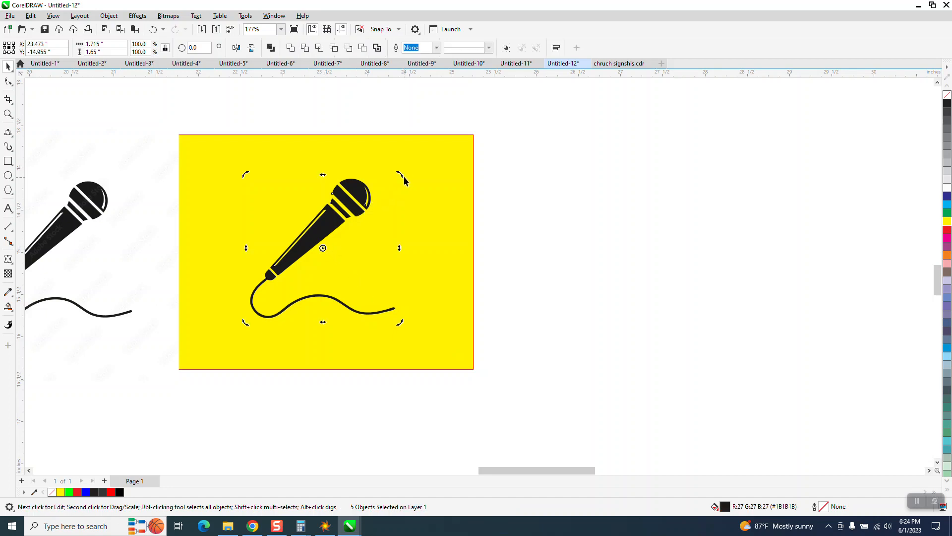
pyautogui.moveTo(404, 180); pyautogui.dragTo(445, 247)
pyautogui.click(502, 233)
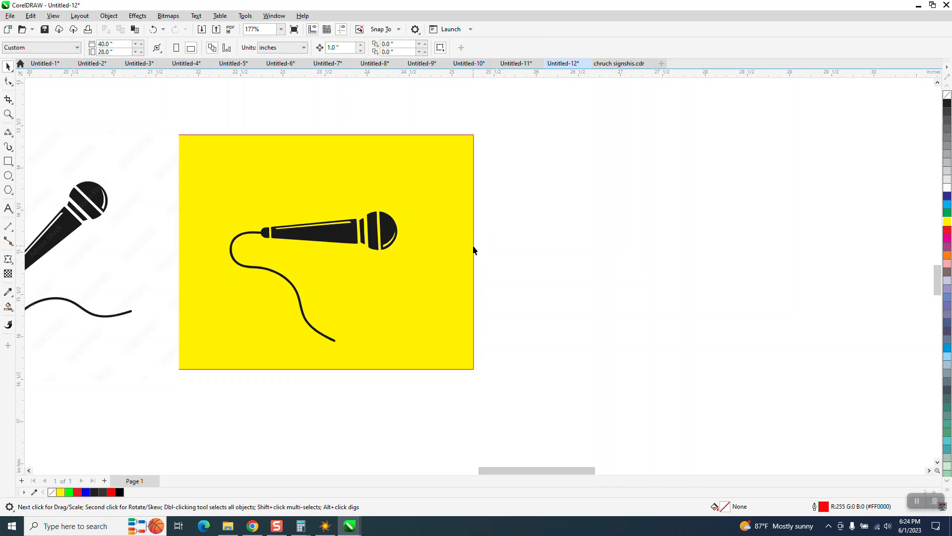
# Remove the microphone handle's fill and give it a black hairline outline.
pyautogui.click(342, 240)
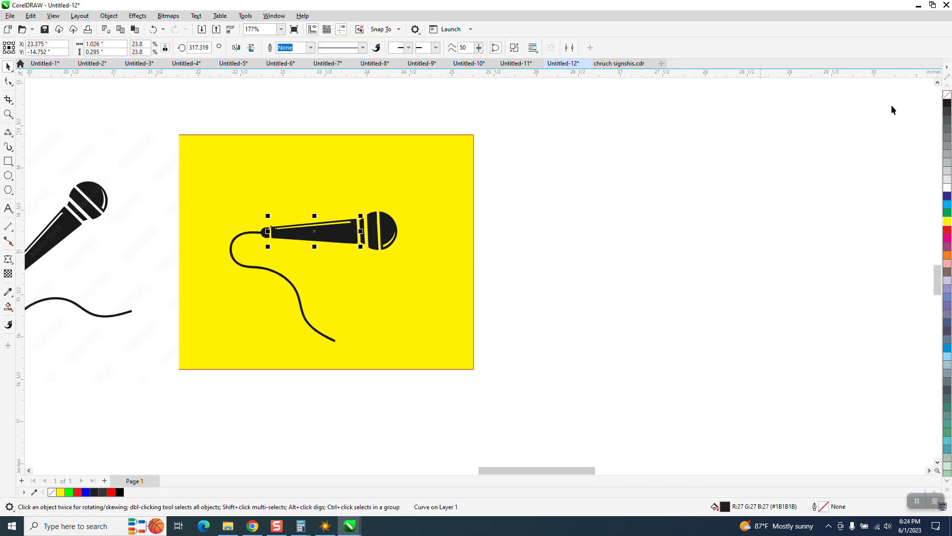
pyautogui.click(948, 95)
pyautogui.rightClick(948, 103)
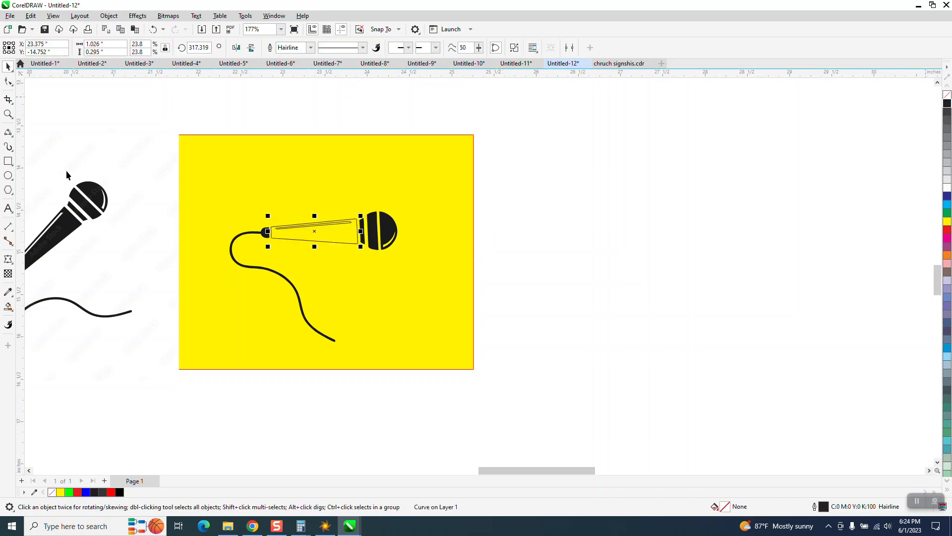
# Remove the thin highlight outline inside the microphone handle with Virtual Segment Delete.
pyautogui.click(8, 114)
pyautogui.moveTo(198, 185); pyautogui.dragTo(473, 302)
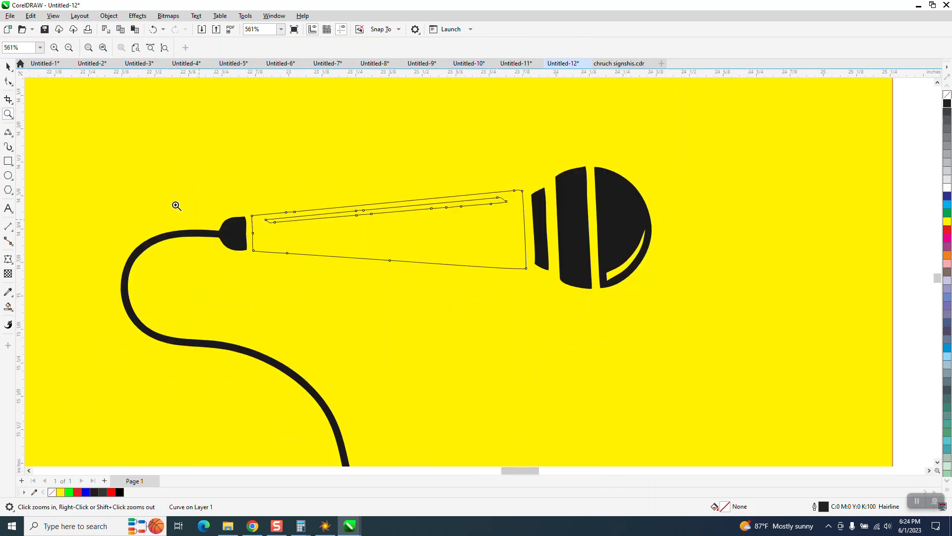
pyautogui.click(9, 100)
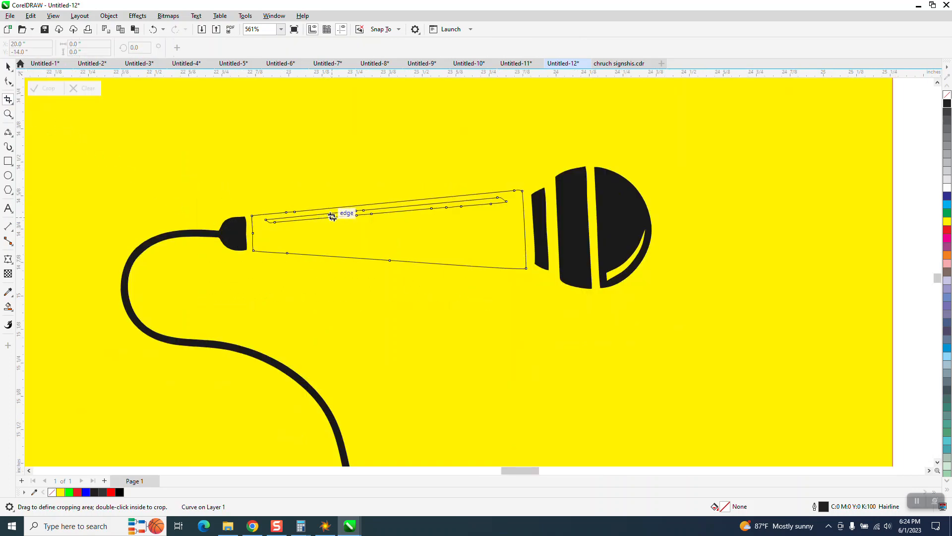
pyautogui.click(12, 103)
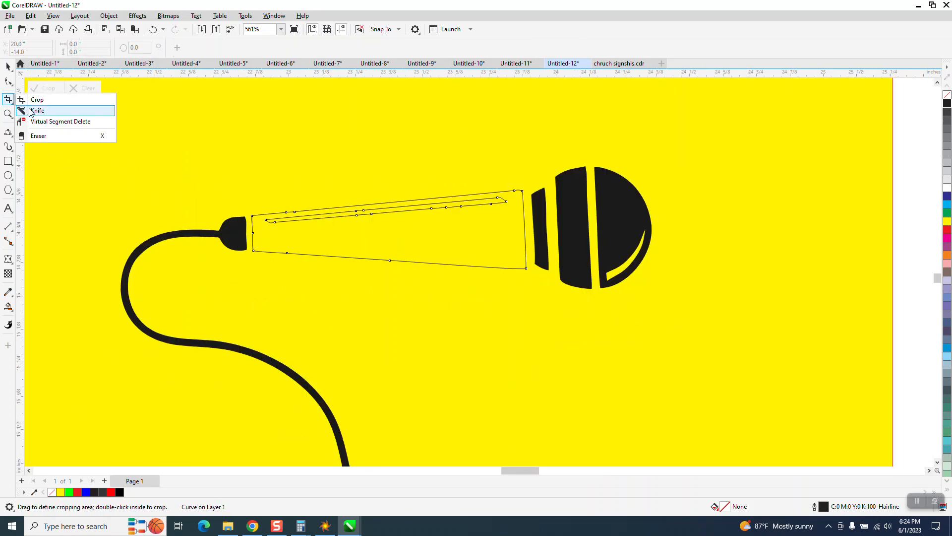
pyautogui.click(42, 123)
pyautogui.click(338, 213)
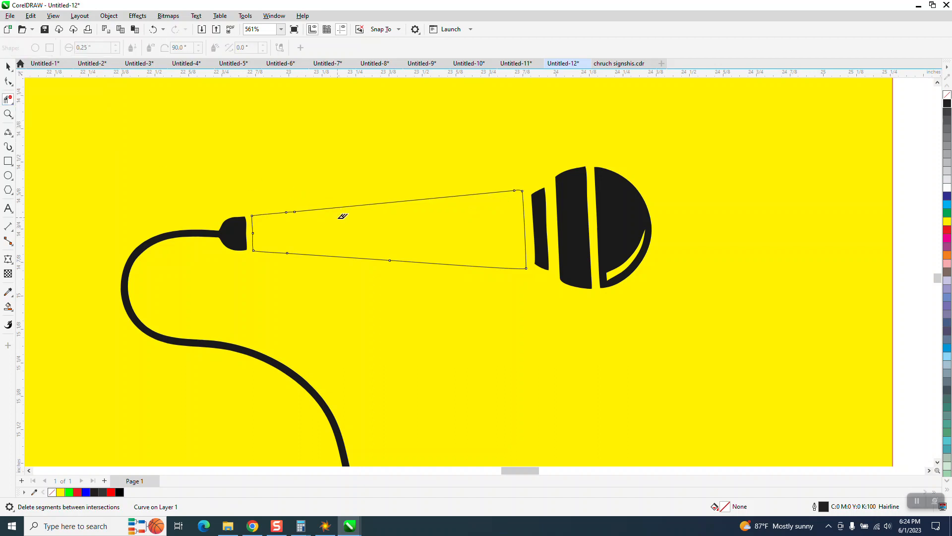
pyautogui.click(8, 66)
pyautogui.scroll(-3, 149, 223)
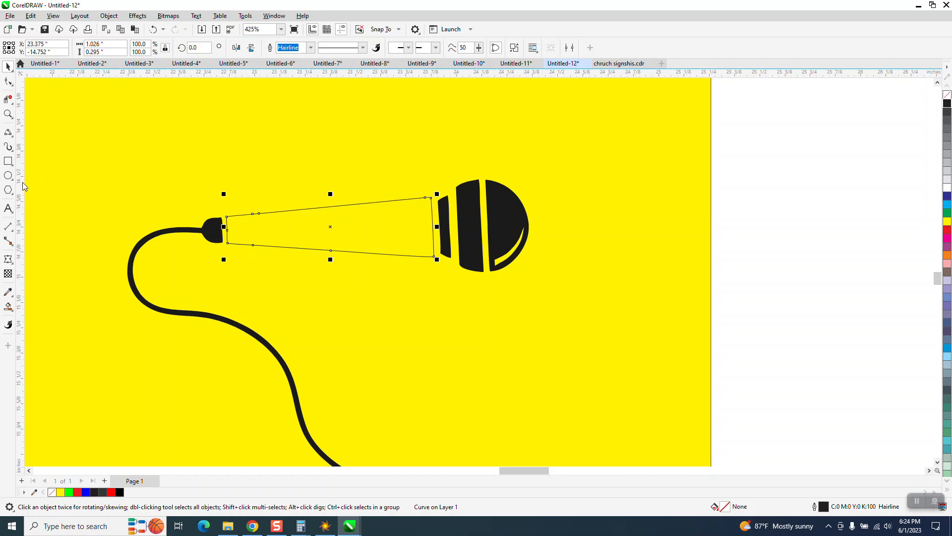
# Try to draw a 3-point curve across the handle near the cord end.
pyautogui.click(13, 141)
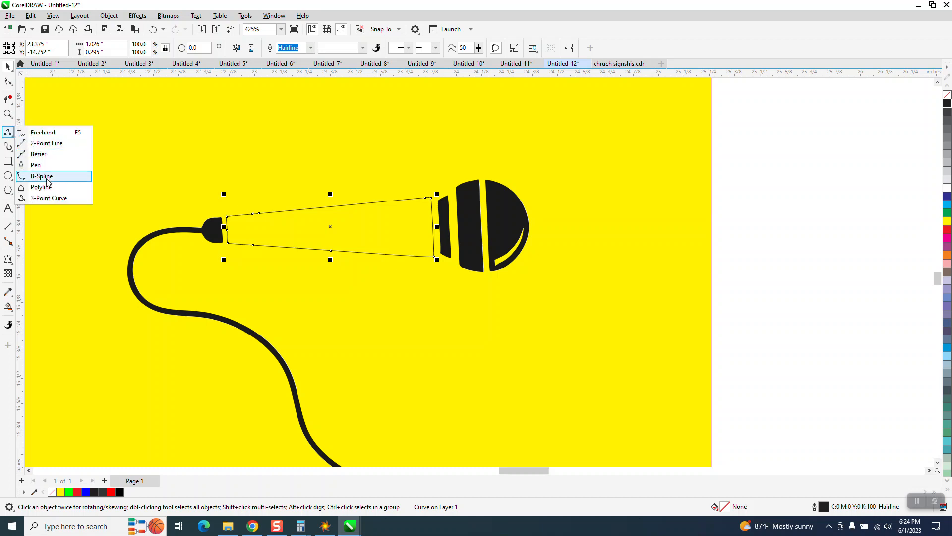
pyautogui.click(52, 196)
pyautogui.moveTo(251, 190); pyautogui.dragTo(266, 291)
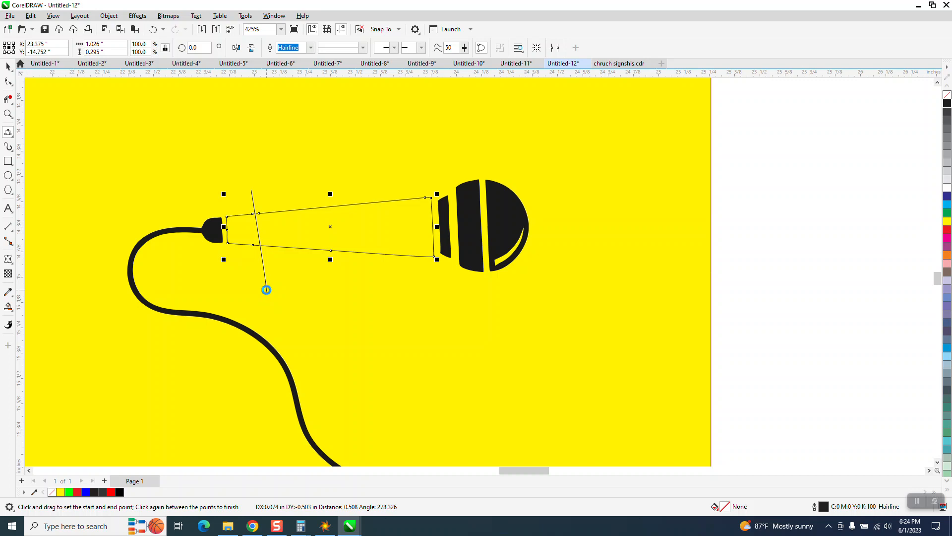
pyautogui.click(268, 210)
pyautogui.click(153, 30)
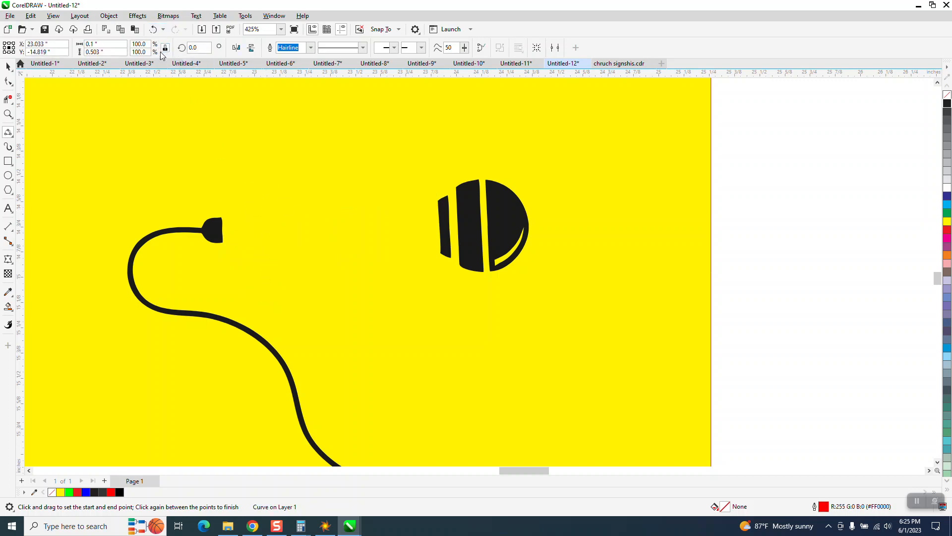
# Draw a left-bulging 3-point curve about 0.49 inches tall across the handle near the cord end.
pyautogui.moveTo(262, 183); pyautogui.dragTo(265, 280)
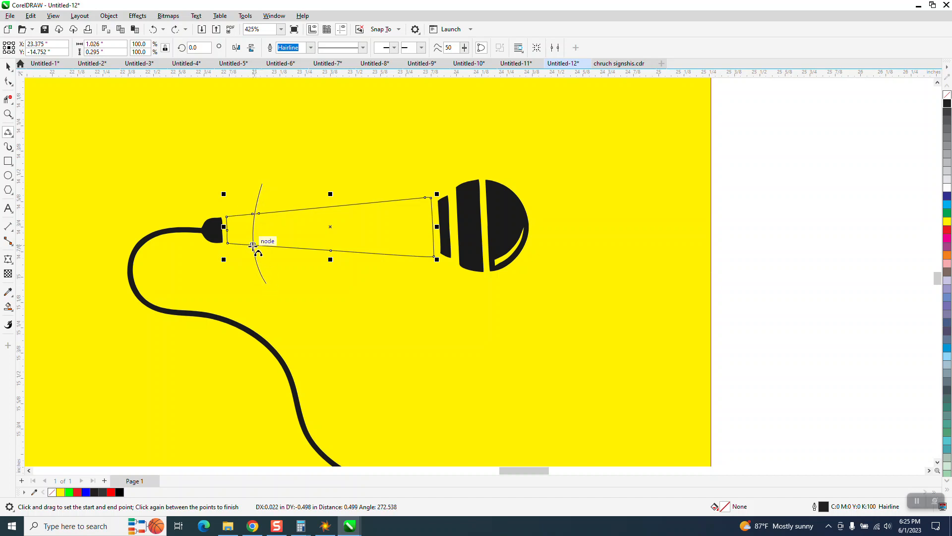
pyautogui.click(253, 233)
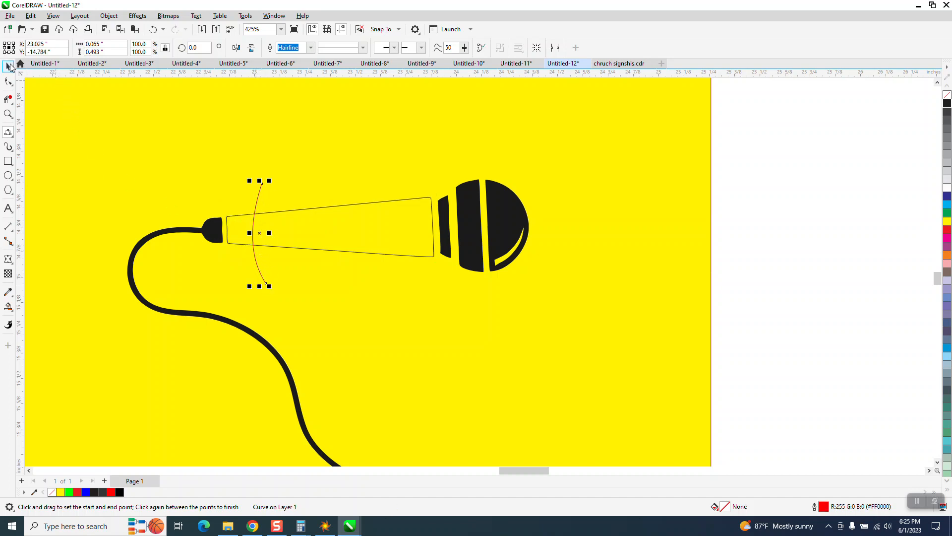
pyautogui.click(8, 66)
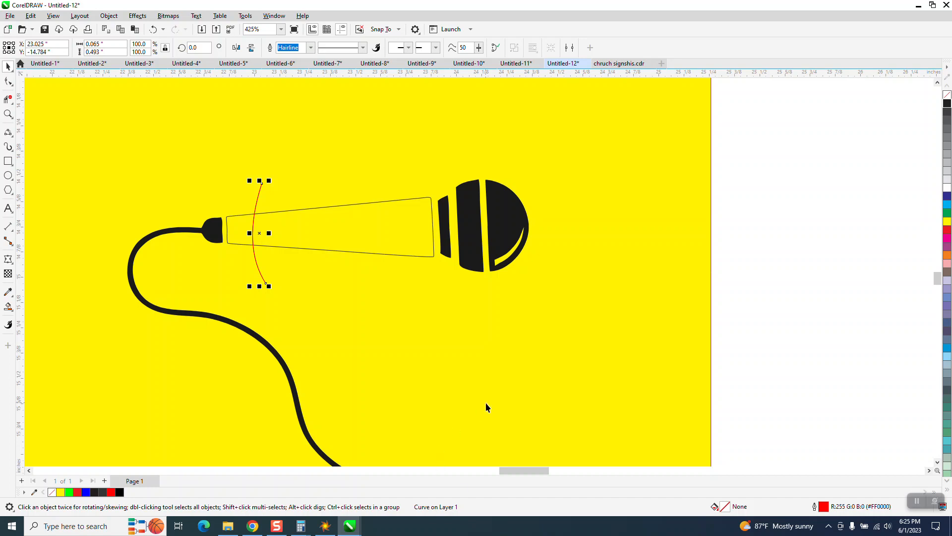
# Place a horizontally mirrored copy of the arc across the handle's wide end near the microphone head.
pyautogui.click(236, 48)
pyautogui.moveTo(259, 233); pyautogui.dragTo(408, 232)
pyautogui.scroll(-2, 309, 247)
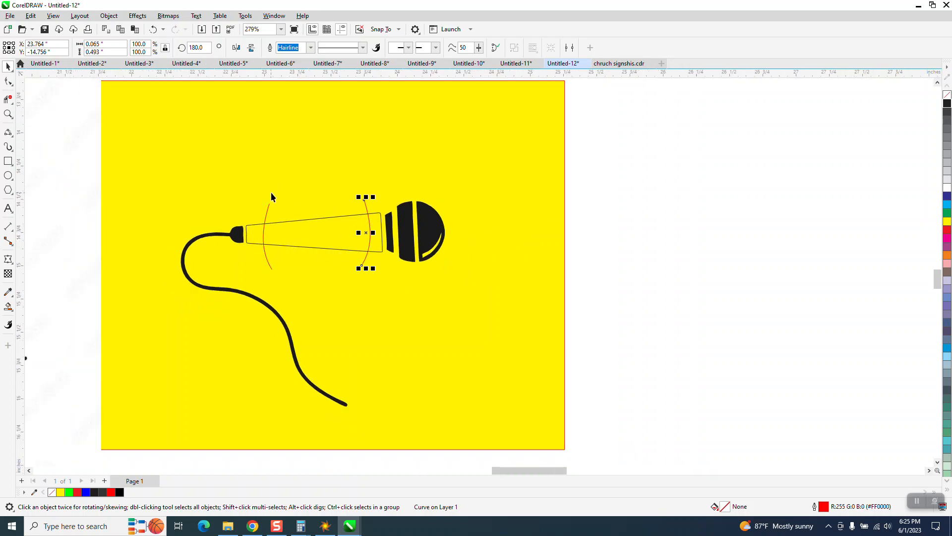
# Set the nudge distance to 3 inches and Smart Fill the handle area between the two arcs in black.
pyautogui.click(674, 135)
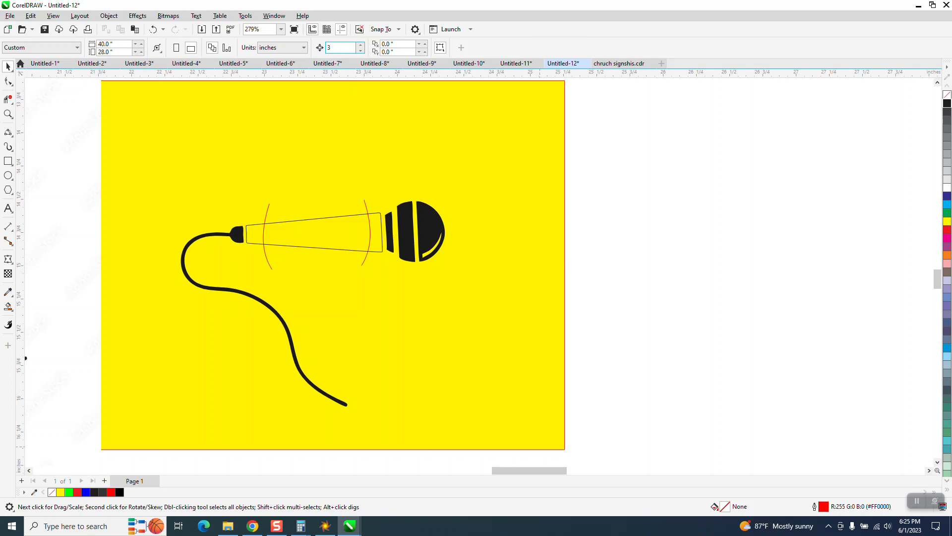
pyautogui.click(8, 306)
pyautogui.click(333, 226)
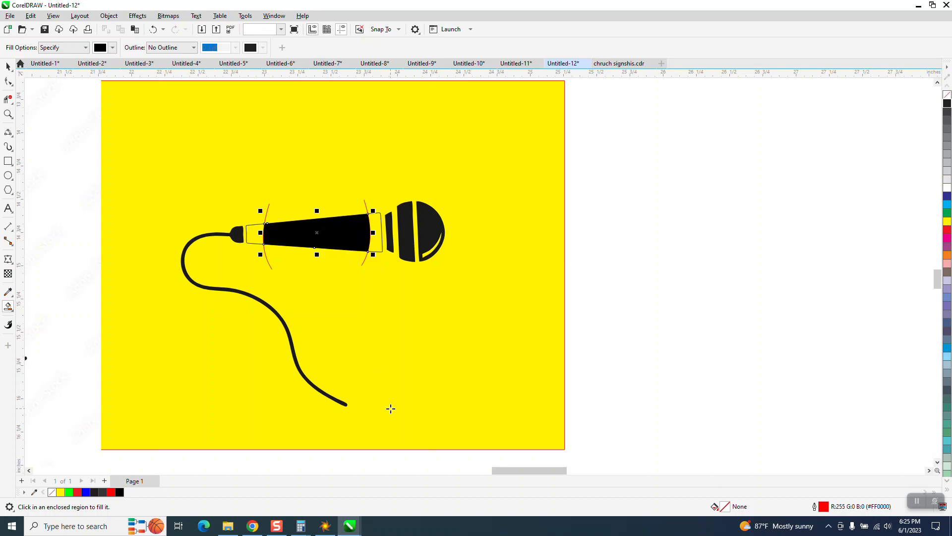
# Move the new handle shape 3 inches to the right and give it a black outline with no fill.
pyautogui.press('Right')
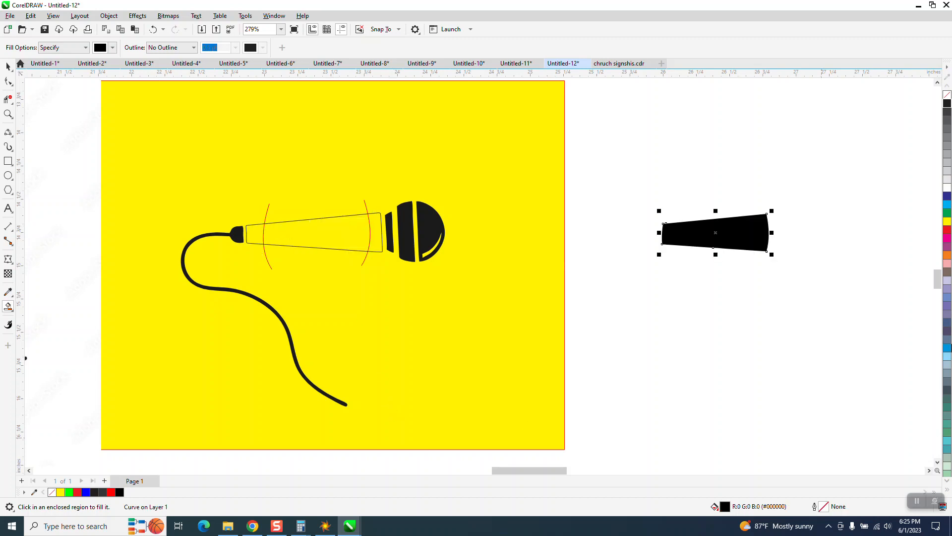
pyautogui.click(947, 95)
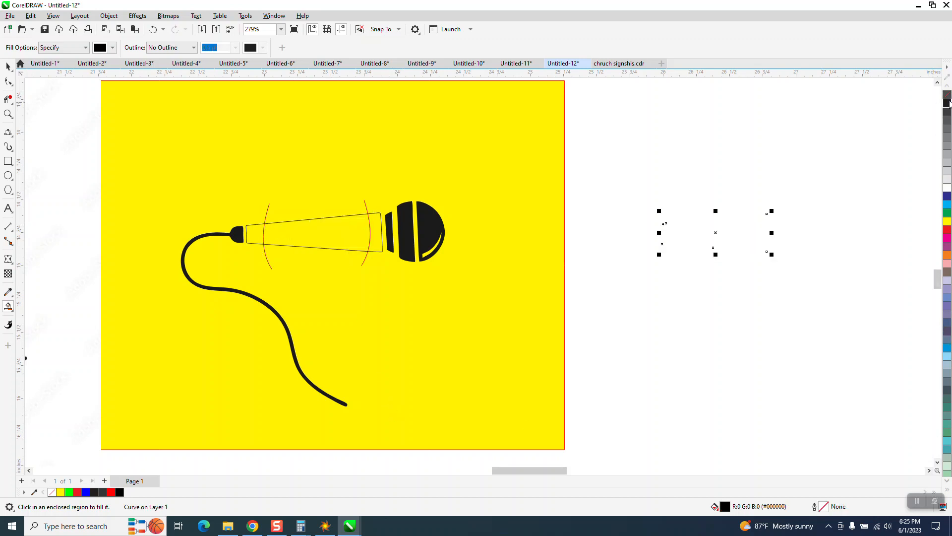
pyautogui.rightClick(947, 102)
# Add the artistic text MUSIC and place it just below the separate handle shape.
pyautogui.scroll(-5, 477, 220)
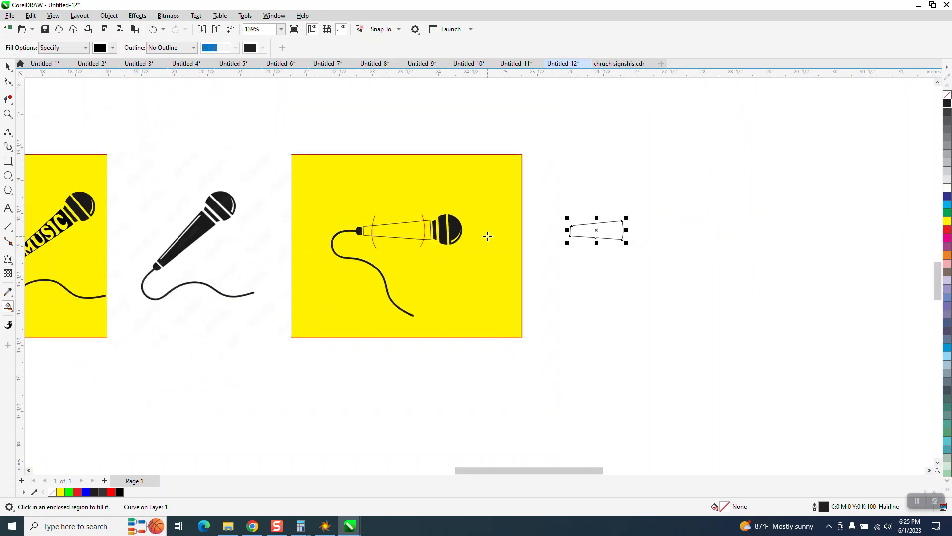
pyautogui.click(8, 209)
pyautogui.click(240, 392)
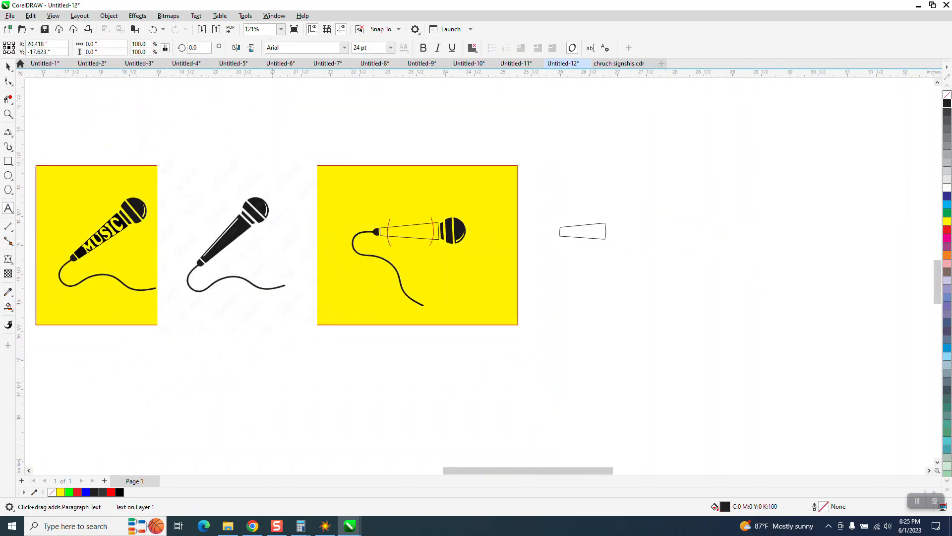
pyautogui.write('MU')
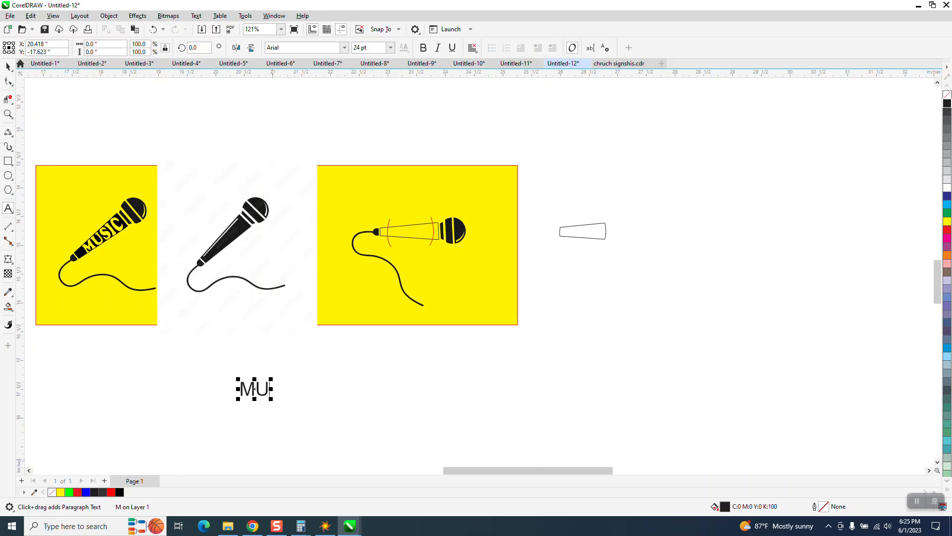
pyautogui.write('SIC')
pyautogui.click(8, 66)
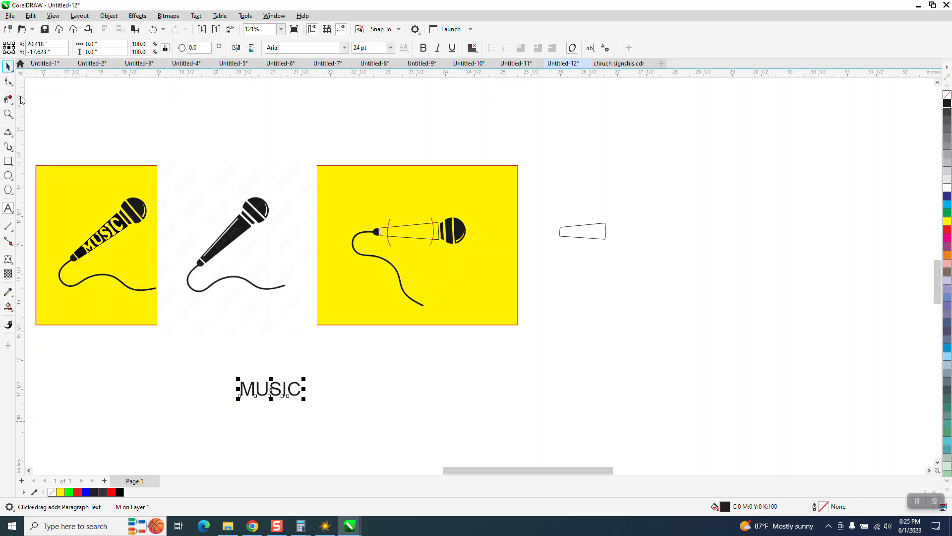
pyautogui.moveTo(271, 388); pyautogui.dragTo(591, 257)
pyautogui.click(590, 257)
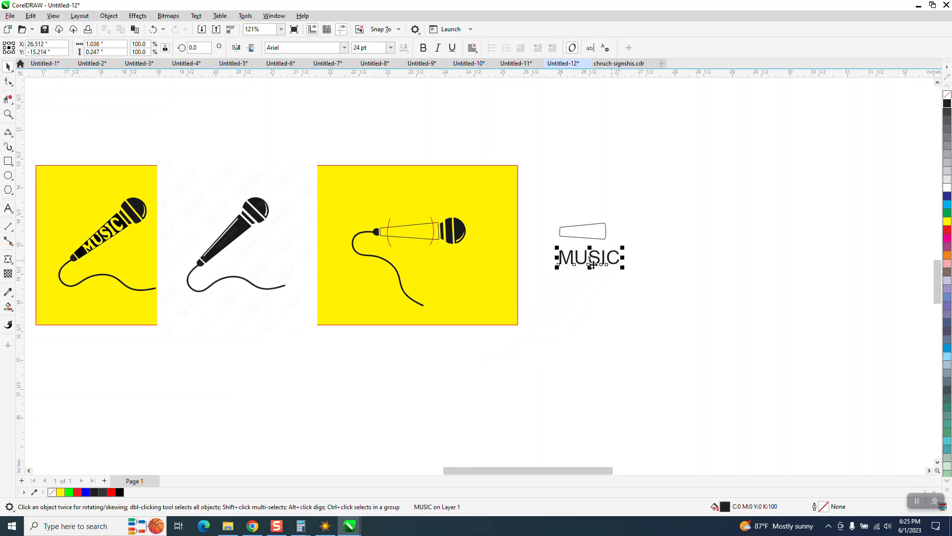
# Change the font of the MUSIC text to Cooper Black.
pyautogui.click(8, 114)
pyautogui.moveTo(521, 204); pyautogui.dragTo(701, 279)
pyautogui.click(8, 66)
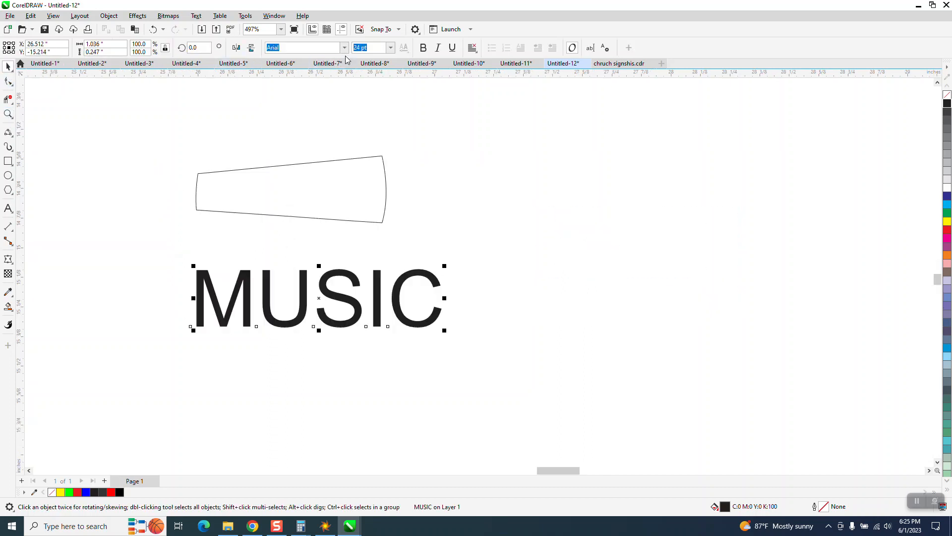
pyautogui.click(344, 47)
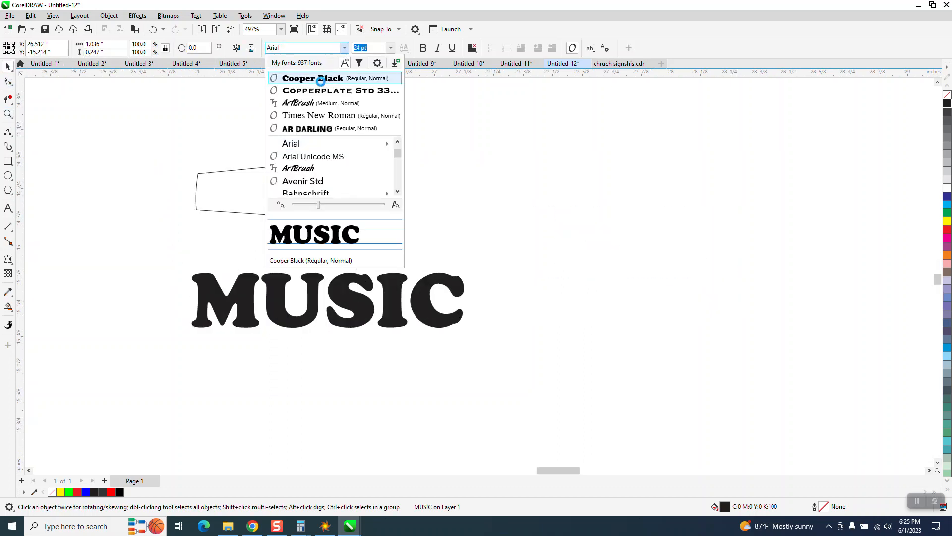
pyautogui.click(322, 82)
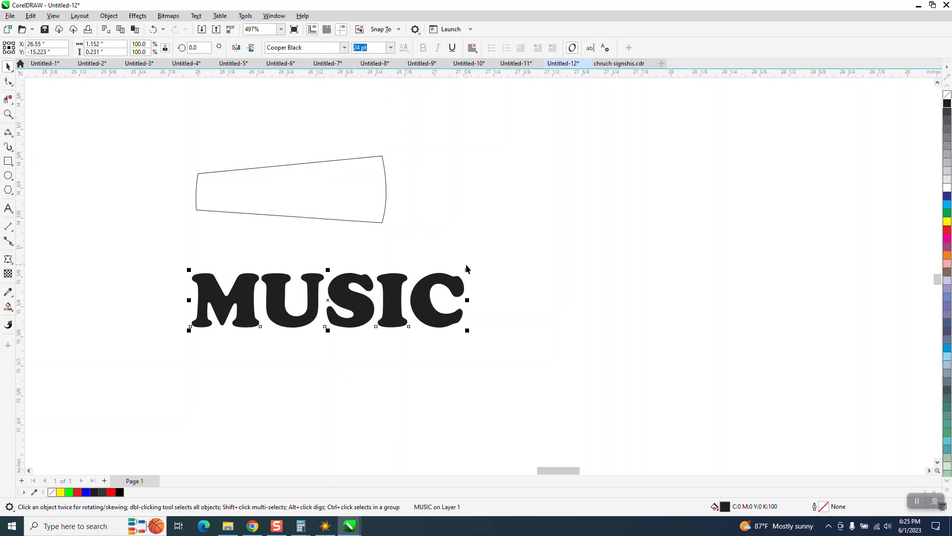
# Scale the MUSIC text proportionally to about 0.99 inches wide and shift it slightly to the right below the handle shape.
pyautogui.moveTo(468, 271); pyautogui.dragTo(430, 279)
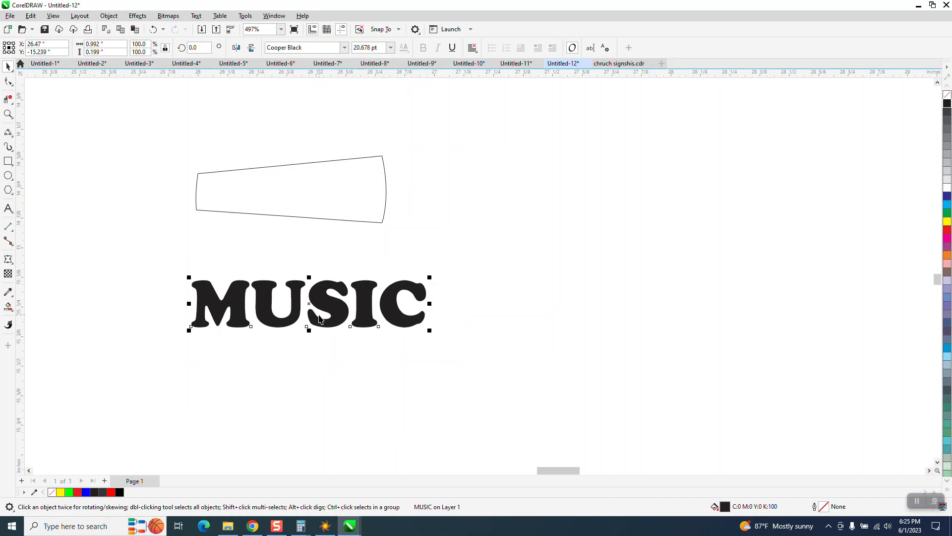
pyautogui.moveTo(337, 297); pyautogui.dragTo(413, 288)
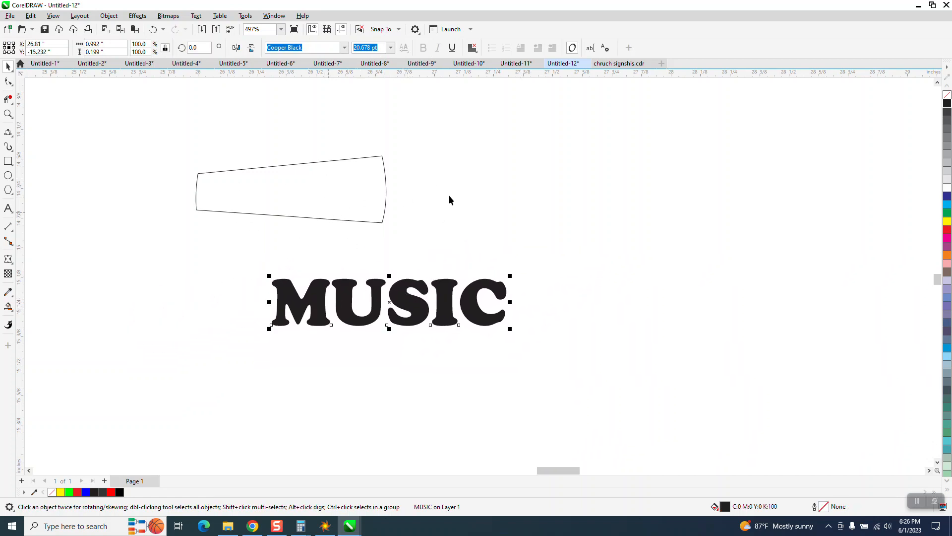
pyautogui.press('Escape')
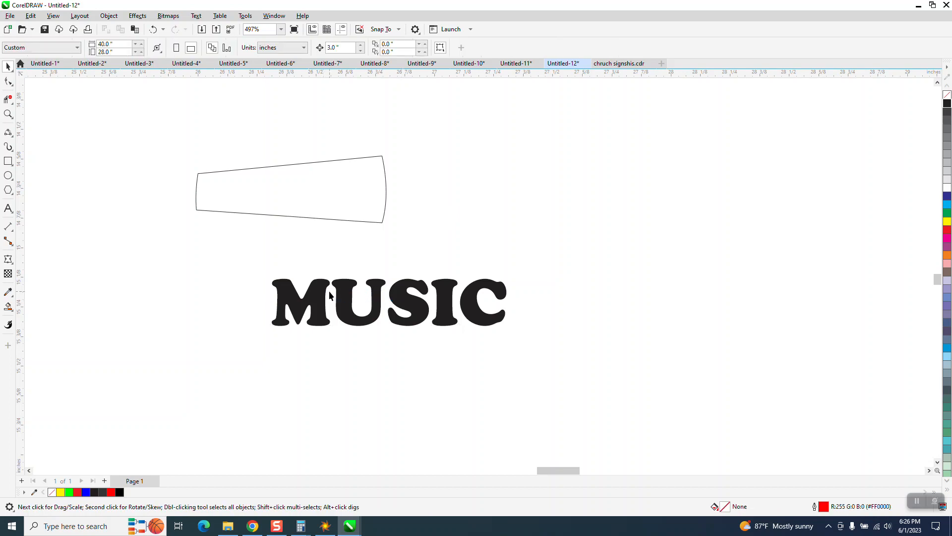
# Apply a Single Arc envelope to the MUSIC text, created from the separate handle shape.
pyautogui.click(373, 298)
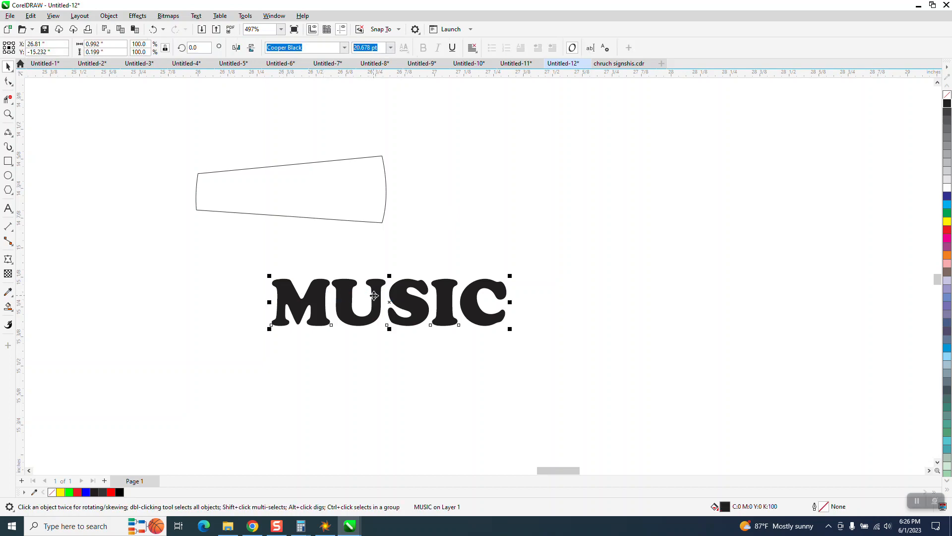
pyautogui.click(138, 15)
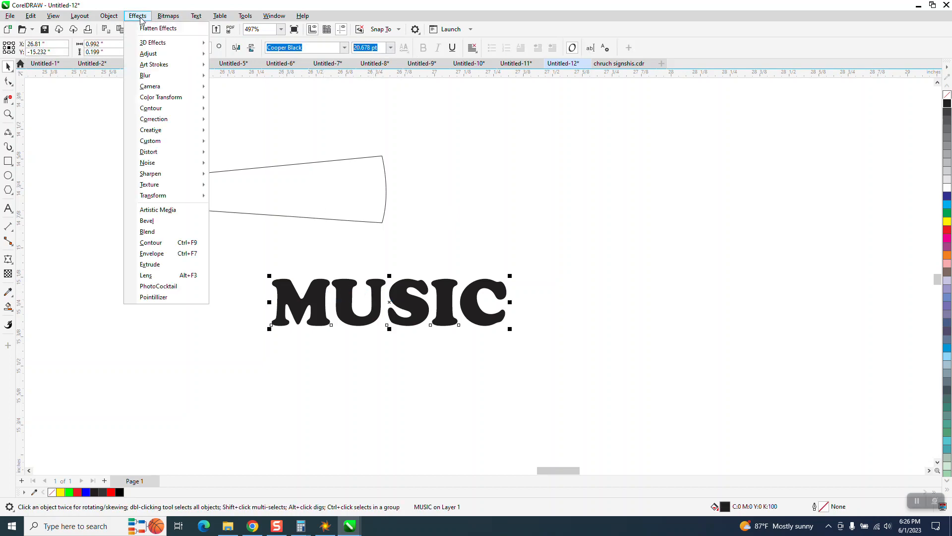
pyautogui.click(150, 253)
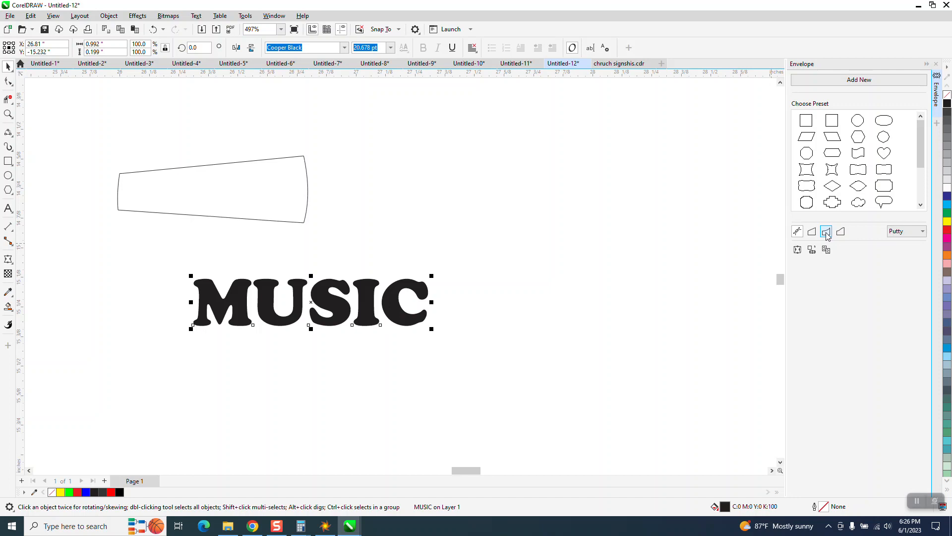
pyautogui.click(826, 231)
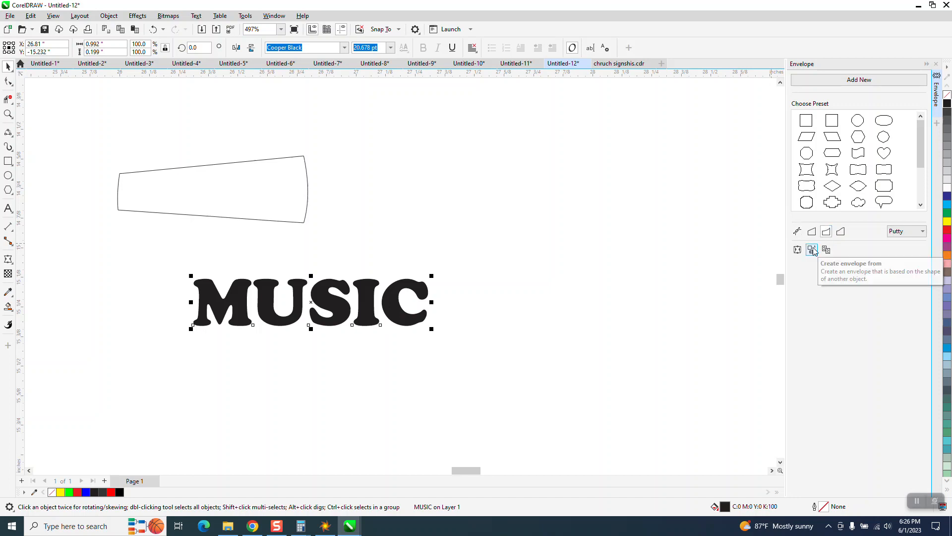
pyautogui.click(812, 250)
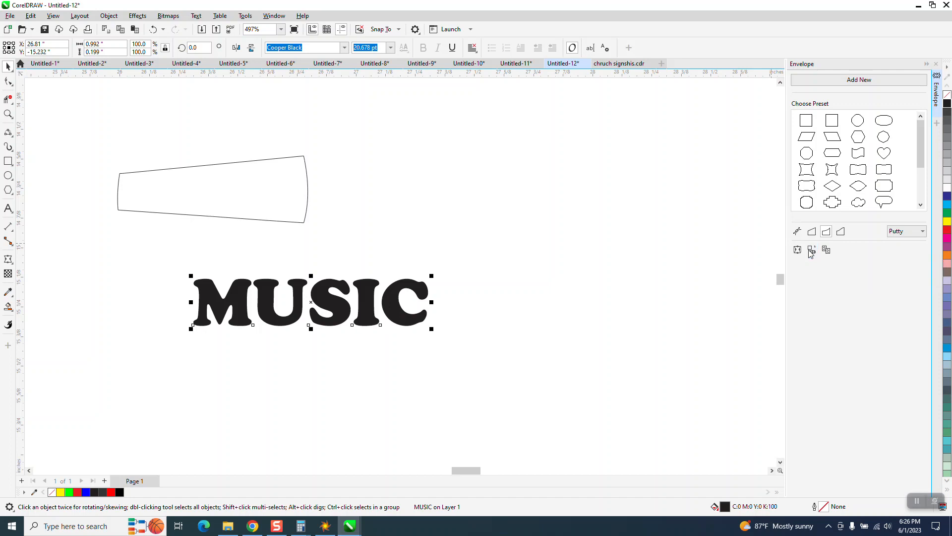
pyautogui.click(257, 192)
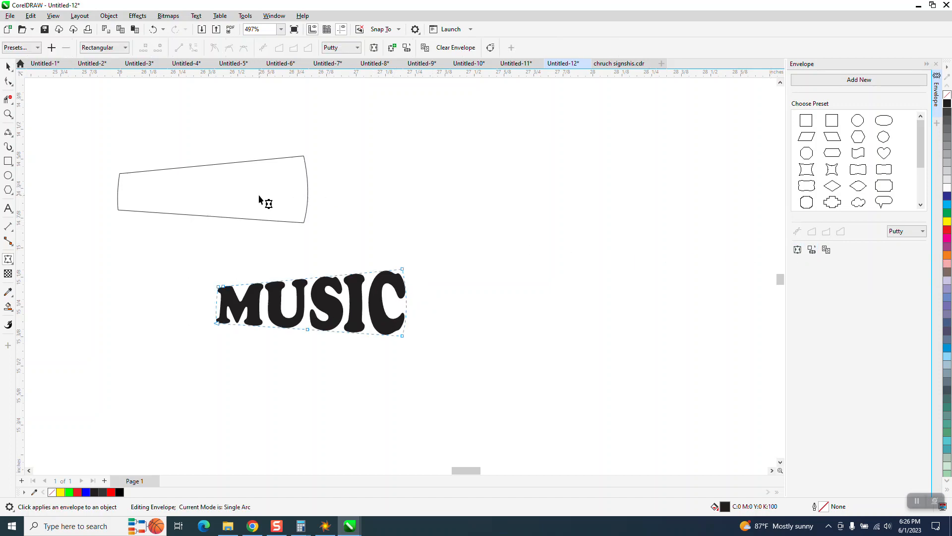
# Center the enveloped MUSIC text horizontally and vertically on the separate handle shape.
pyautogui.click(8, 65)
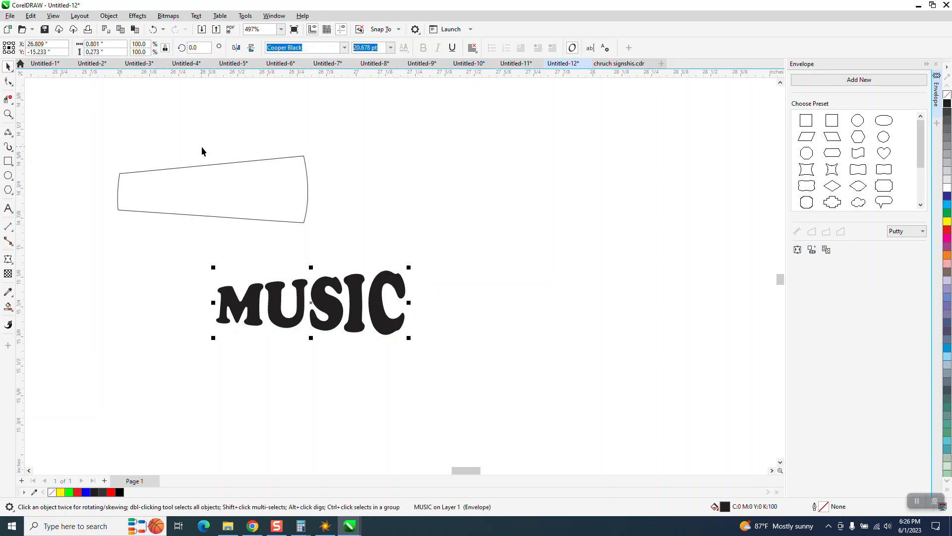
pyautogui.keyDown('shift'); pyautogui.click(272, 201); pyautogui.keyUp('shift')
pyautogui.press('e')
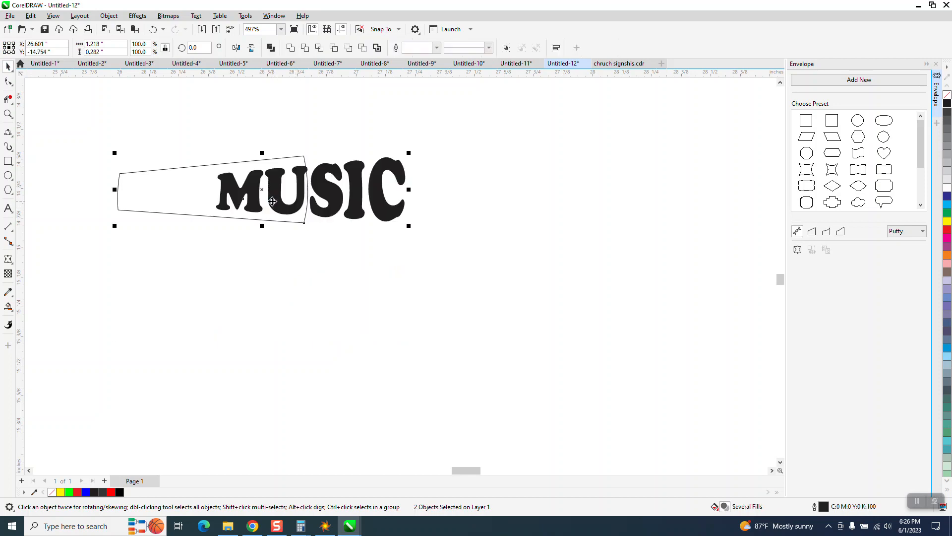
pyautogui.press('c')
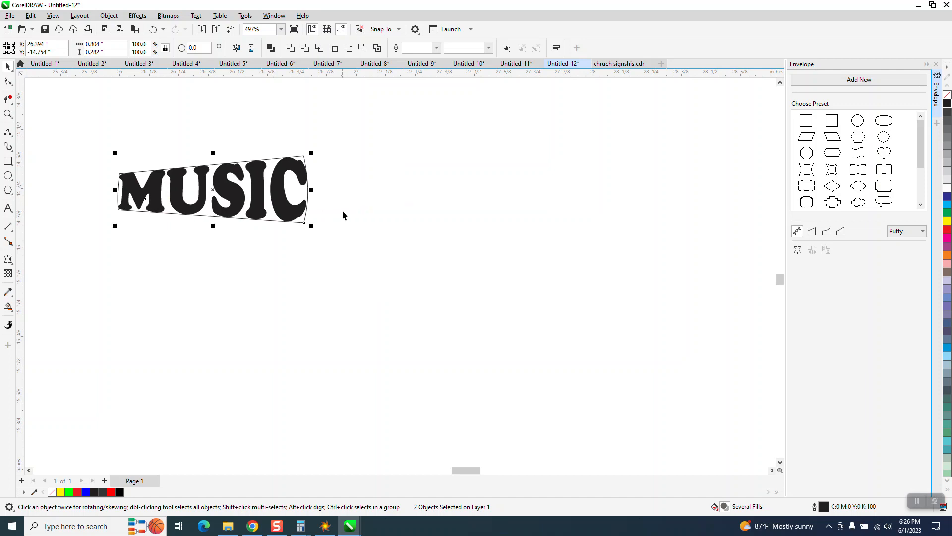
# Delete the two red arcs crossing the microphone handle.
pyautogui.scroll(-5, 344, 211)
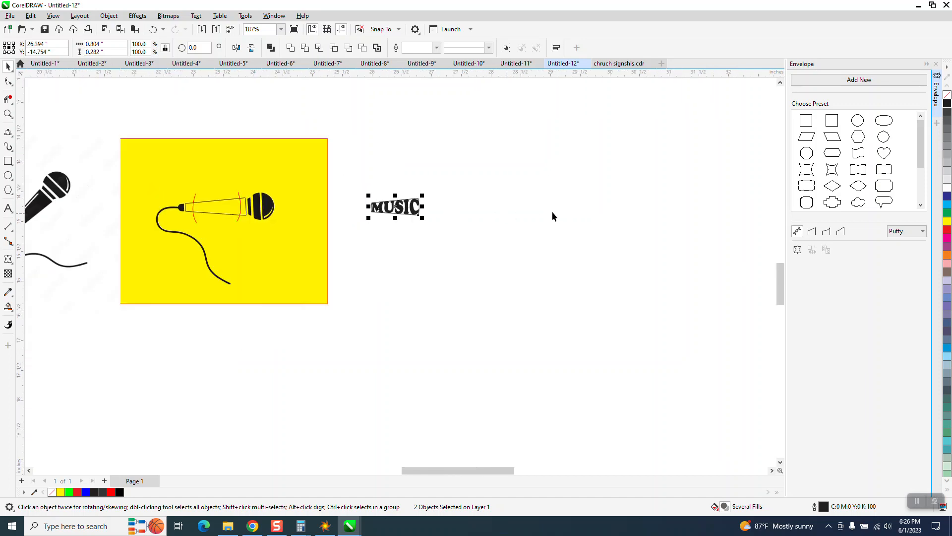
pyautogui.click(240, 195)
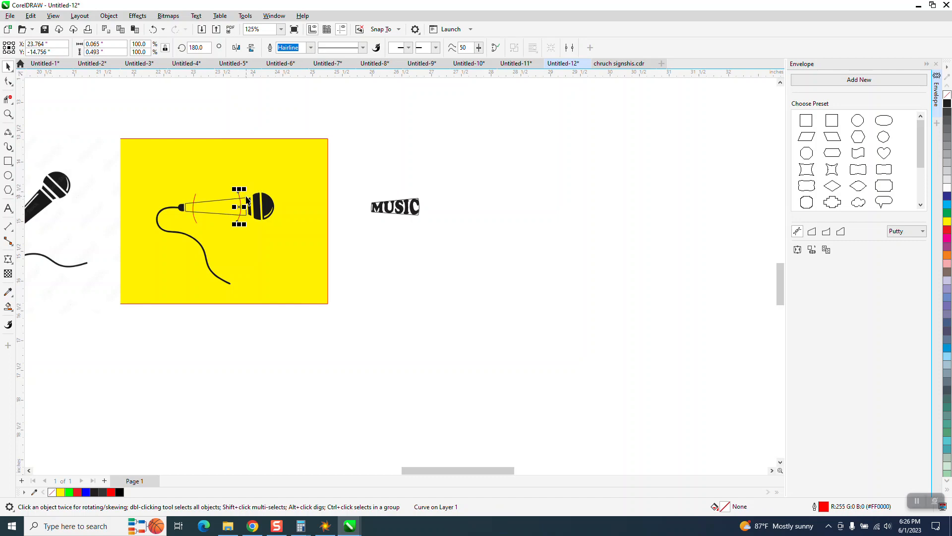
pyautogui.press('Escape')
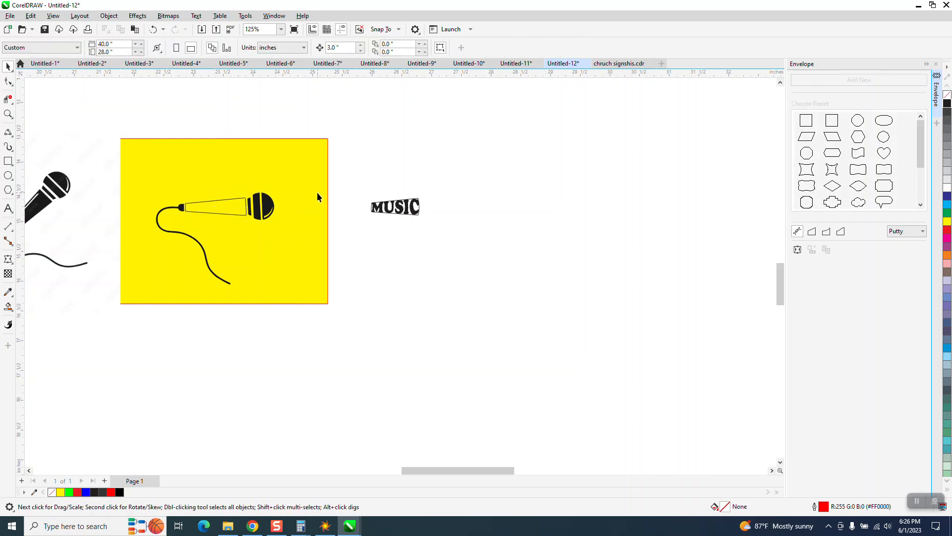
# Move the enveloped MUSIC text 3 inches left into the microphone handle and give it a black outline with no fill.
pyautogui.click(408, 211)
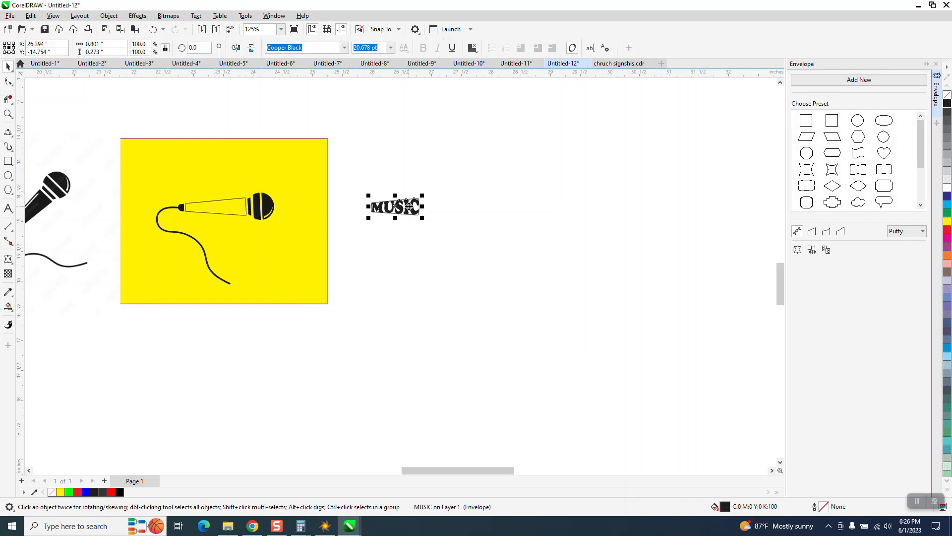
pyautogui.press('Left')
pyautogui.click(8, 115)
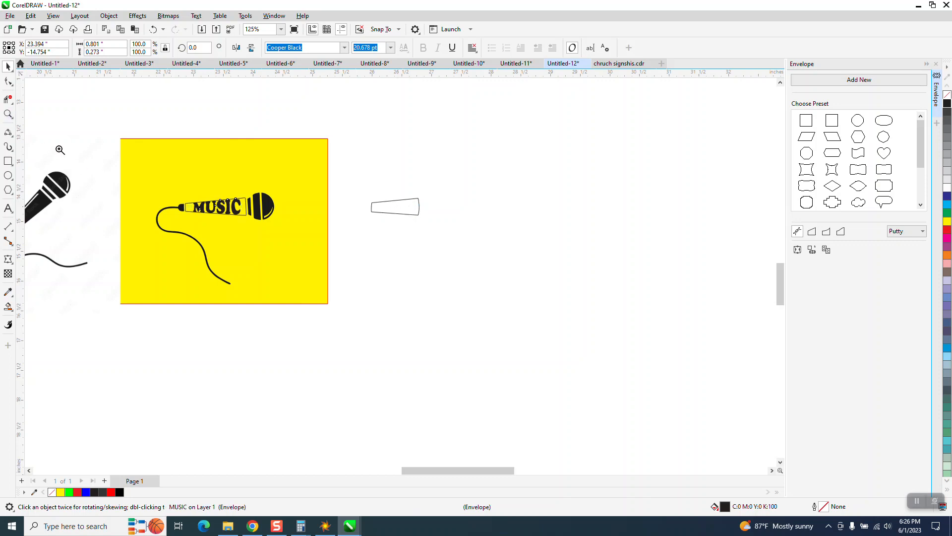
pyautogui.moveTo(132, 180); pyautogui.dragTo(394, 267)
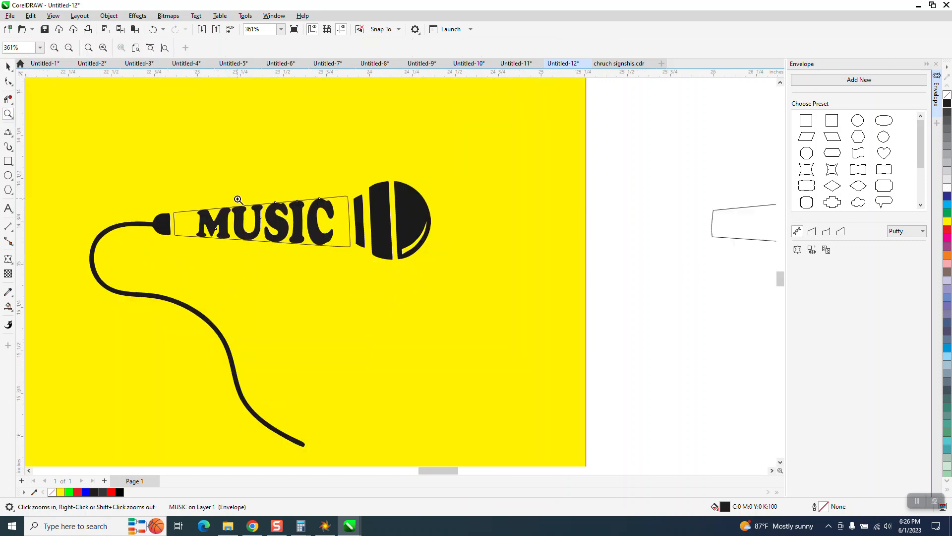
pyautogui.click(8, 66)
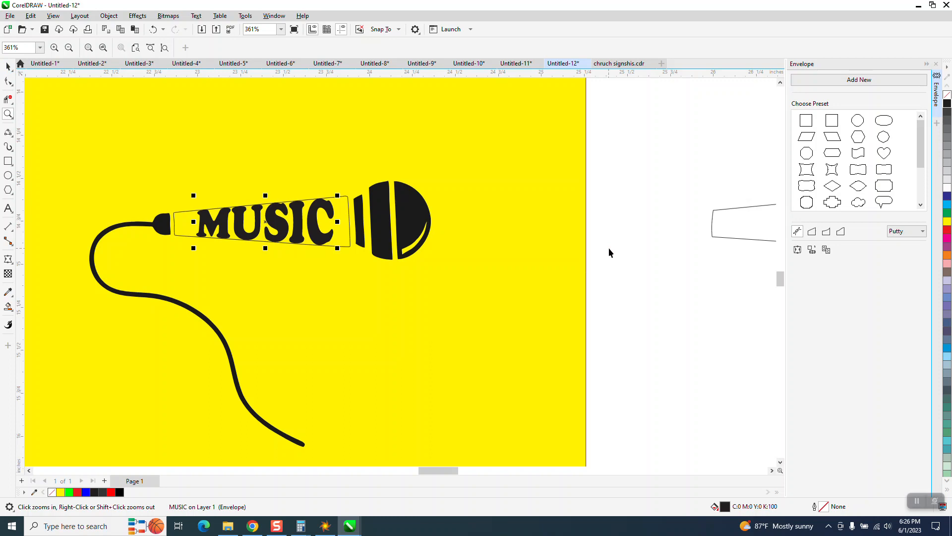
pyautogui.click(617, 204)
pyautogui.click(330, 213)
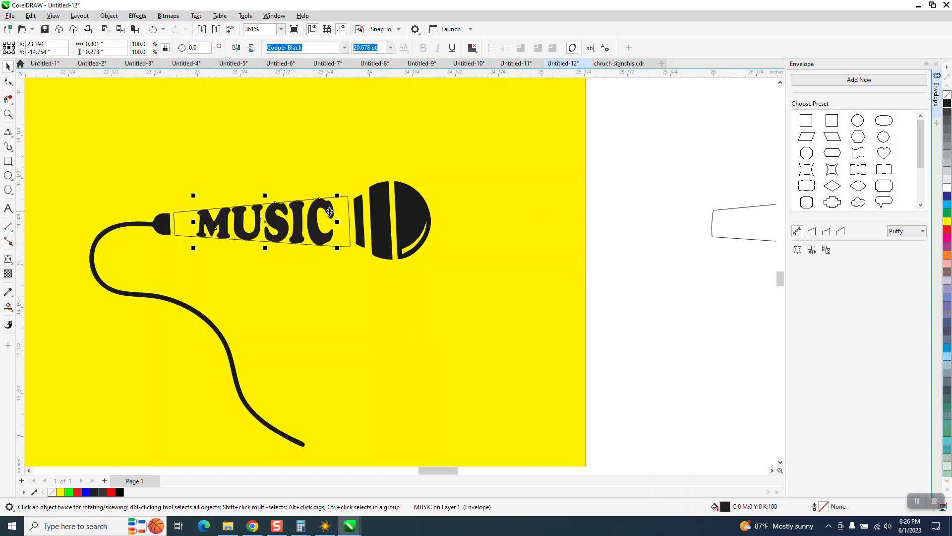
pyautogui.click(947, 94)
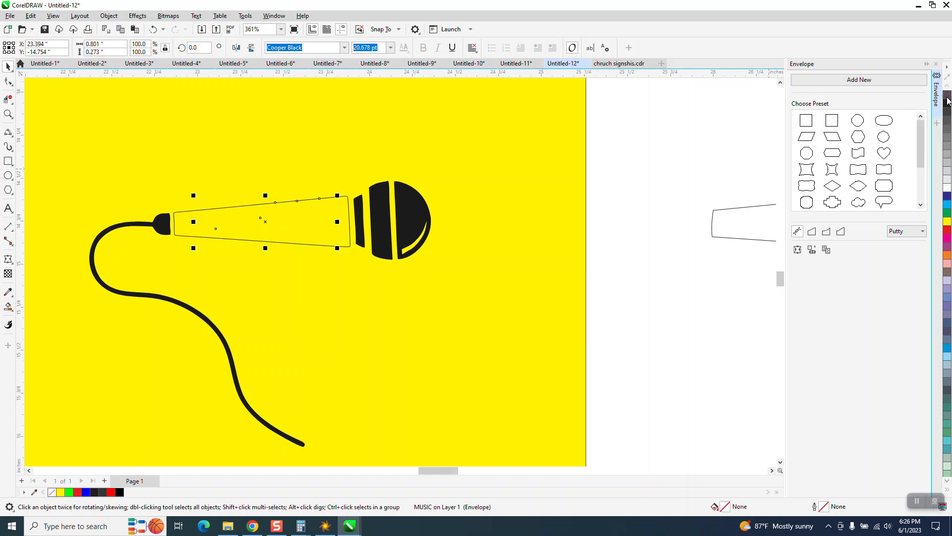
pyautogui.rightClick(946, 102)
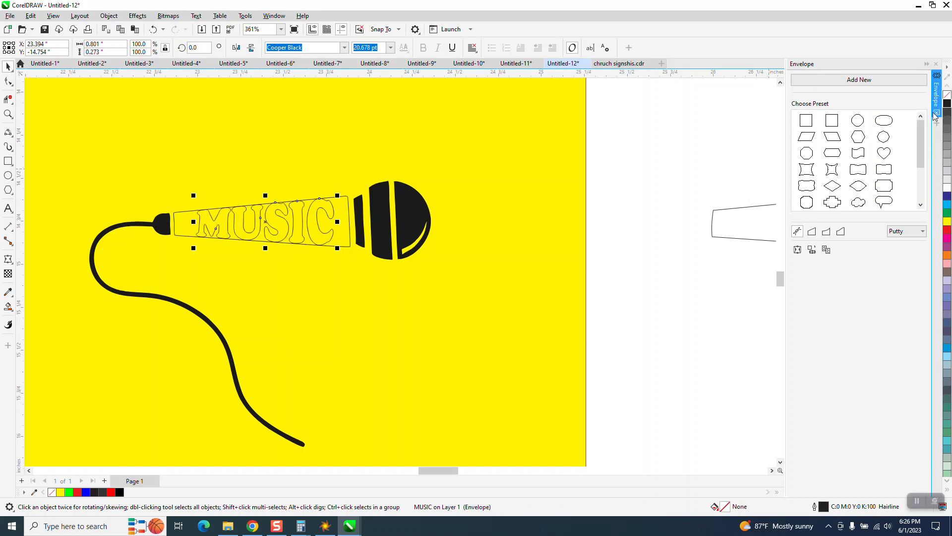
# Smart Fill the microphone handle area around the MUSIC letters with black.
pyautogui.click(7, 307)
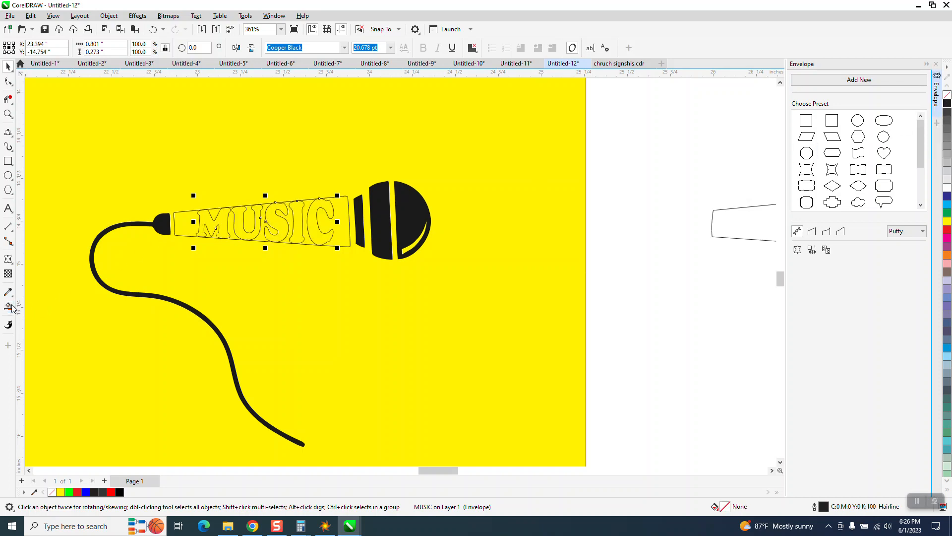
pyautogui.click(191, 218)
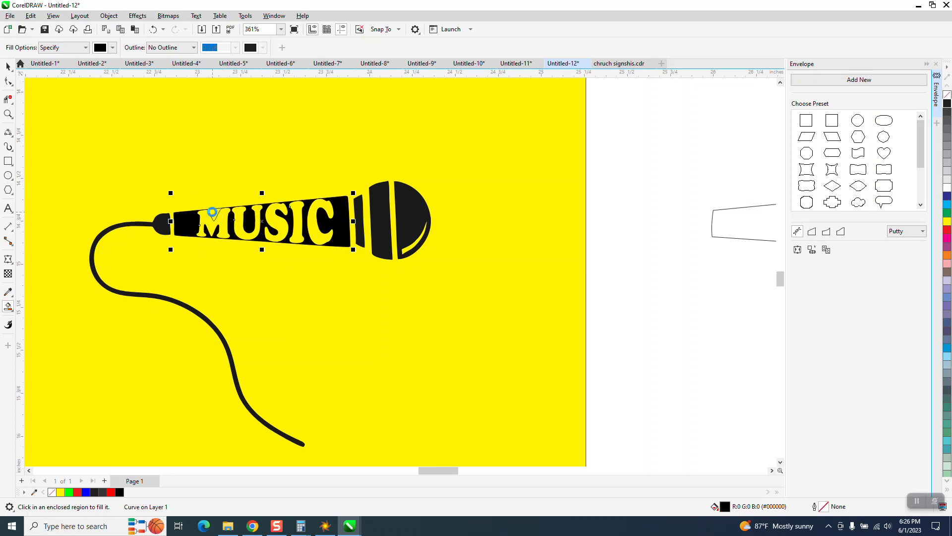
# Smart Fill the small area at the upper middle of the letter M with black and deselect everything.
pyautogui.click(217, 214)
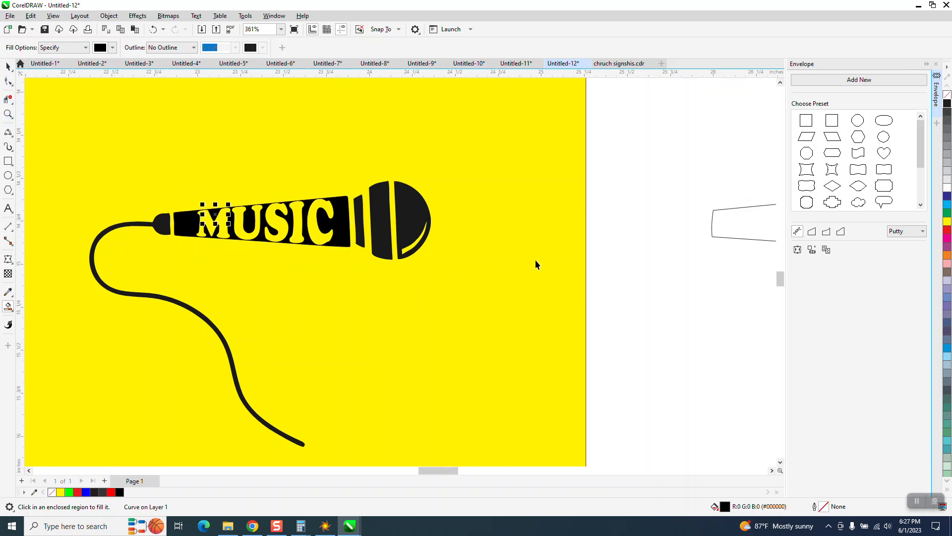
pyautogui.press('space')
pyautogui.click(615, 252)
# Group all the pieces of the horizontal microphone with its MUSIC lettering and cord.
pyautogui.scroll(-2, 522, 224)
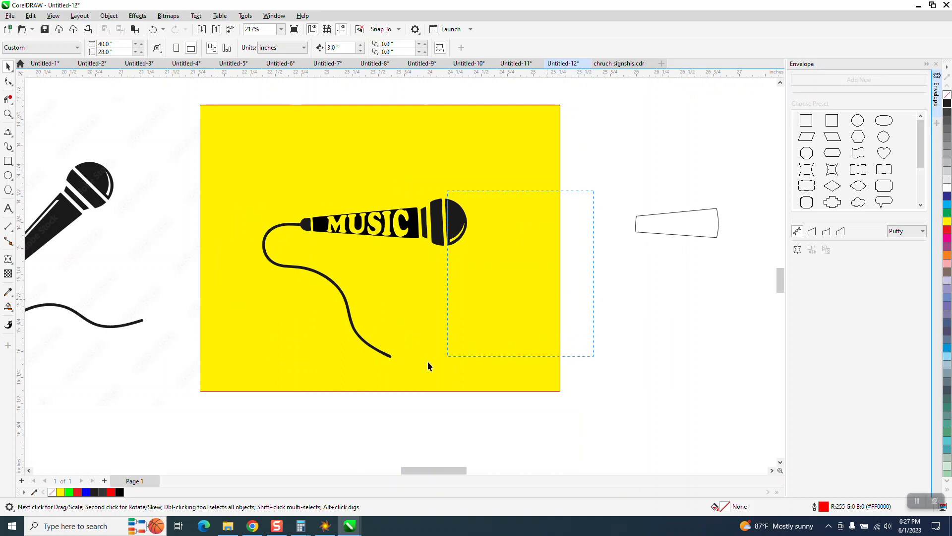
pyautogui.moveTo(428, 366); pyautogui.dragTo(240, 368)
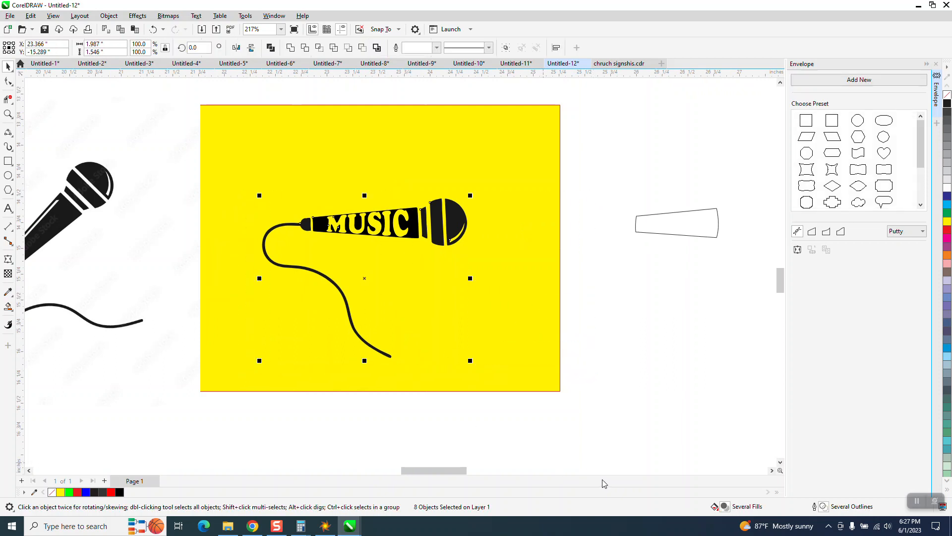
pyautogui.hotkey('ctrl', 'g')
# Enlarge the grouped microphone to about twice its size and move the yellow rectangle right and up, centered at about X 23.03, Y -13.65 inches.
pyautogui.scroll(-2, 401, 411)
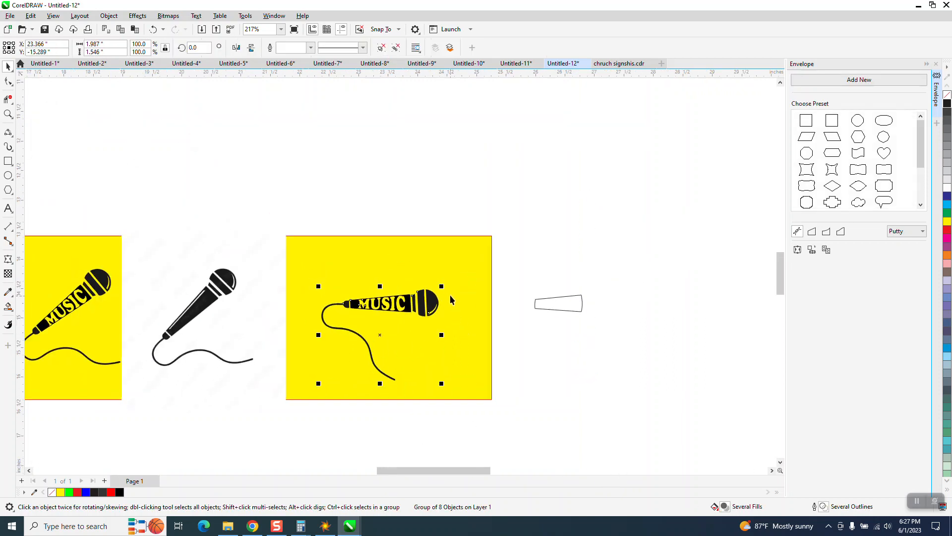
pyautogui.moveTo(440, 287); pyautogui.dragTo(710, 180)
pyautogui.moveTo(455, 302); pyautogui.dragTo(572, 223)
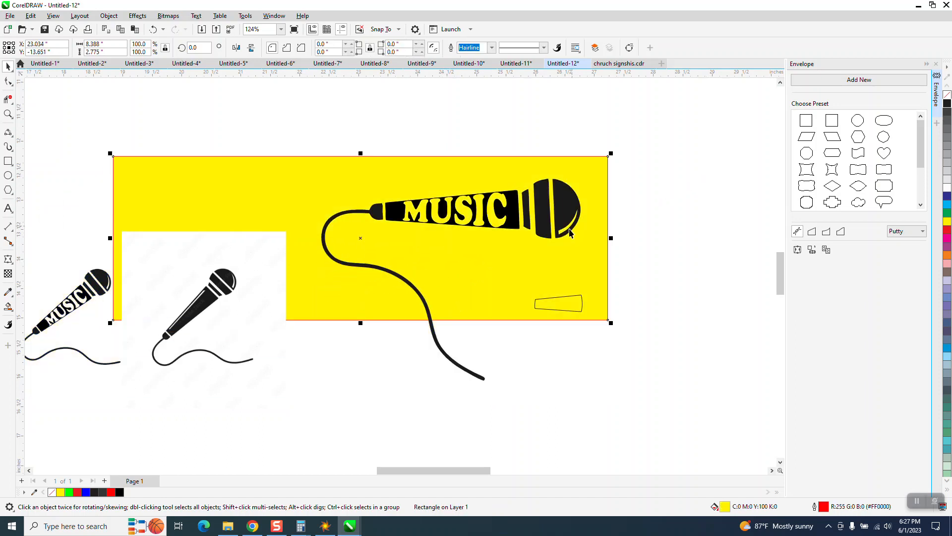
# Delete the leftover handle outline and the reference microphone bitmap from the yellow rectangle.
pyautogui.click(549, 308)
pyautogui.press('Delete')
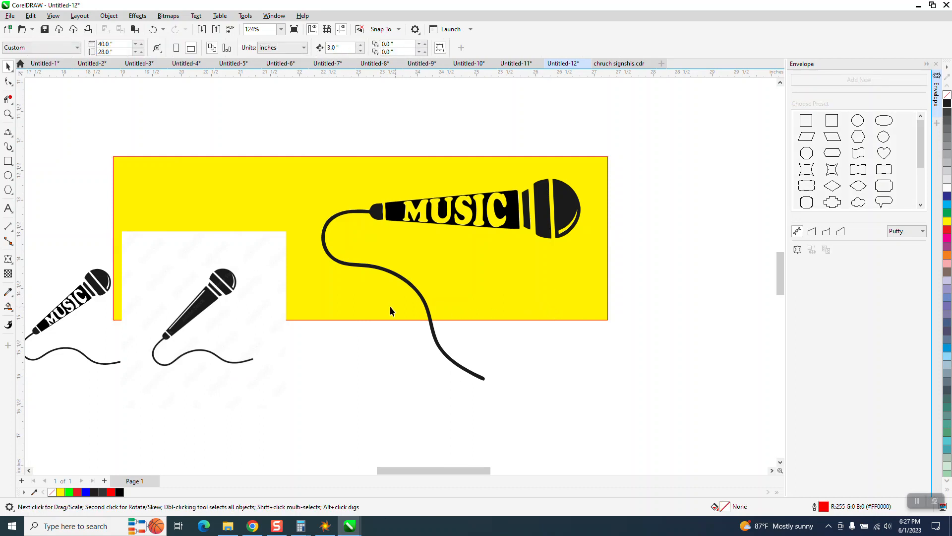
pyautogui.click(252, 301)
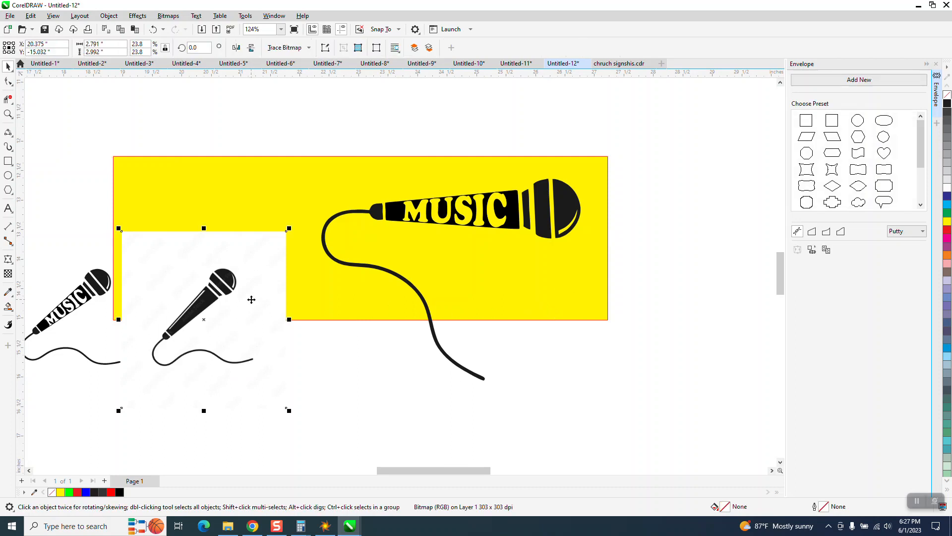
pyautogui.press('Delete')
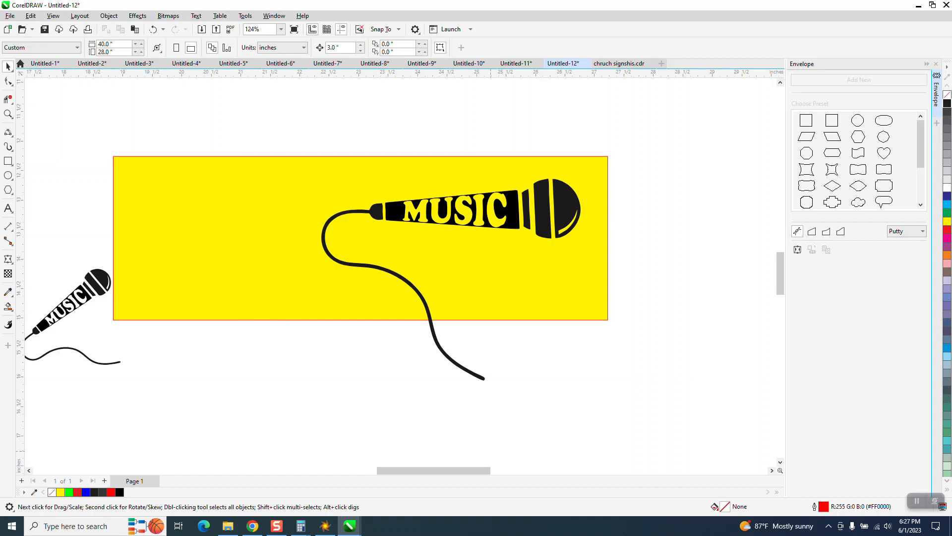